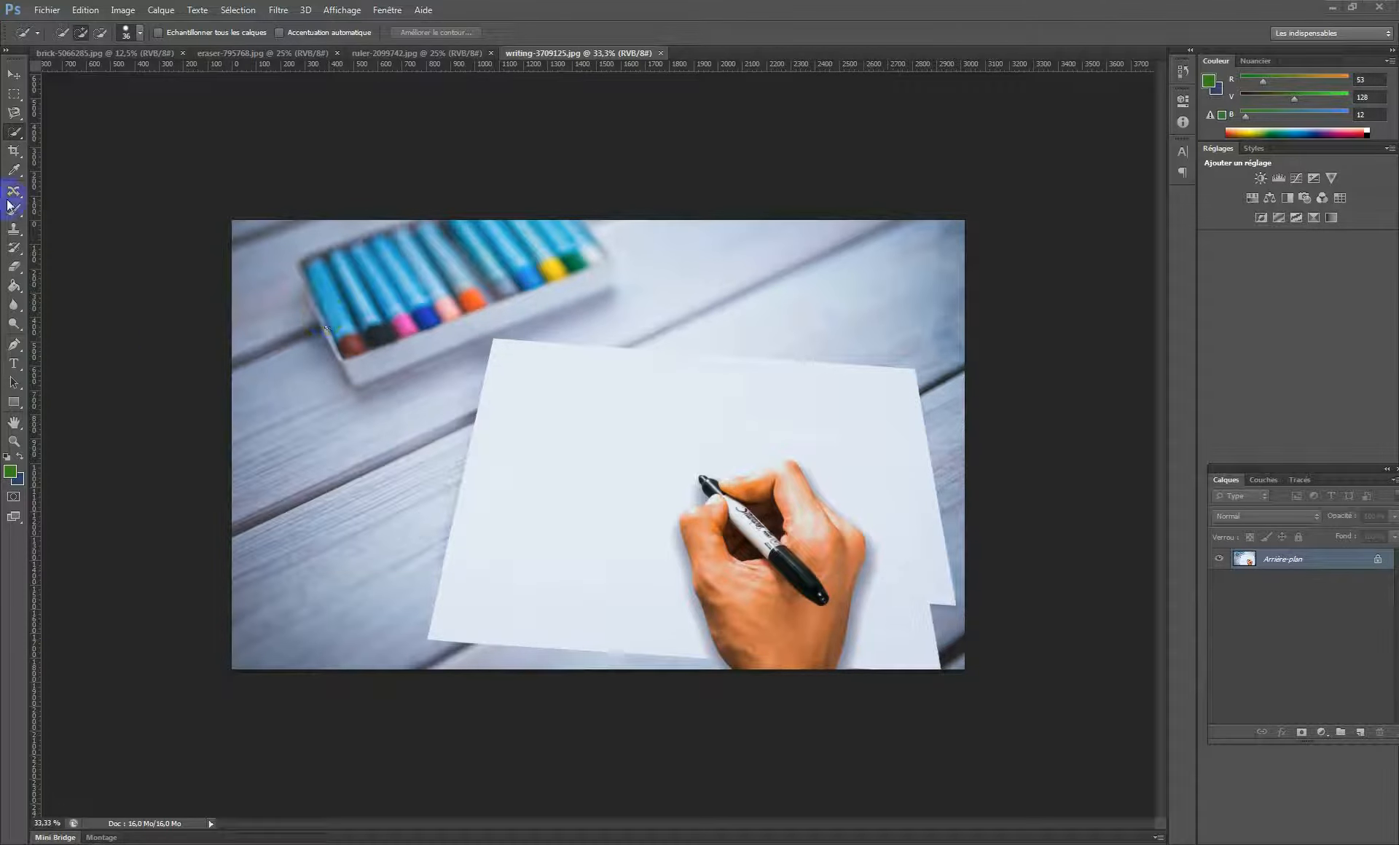
# Activate the standard Lasso tool in place of the Magnetic Lasso.
pyautogui.click(15, 113)
pyautogui.moveTo(15, 113)
pyautogui.mouseDown()
pyautogui.moveTo(66, 103)
pyautogui.moveTo(91, 138)
pyautogui.moveTo(65, 97)
pyautogui.moveTo(13, 114)
pyautogui.mouseUp()
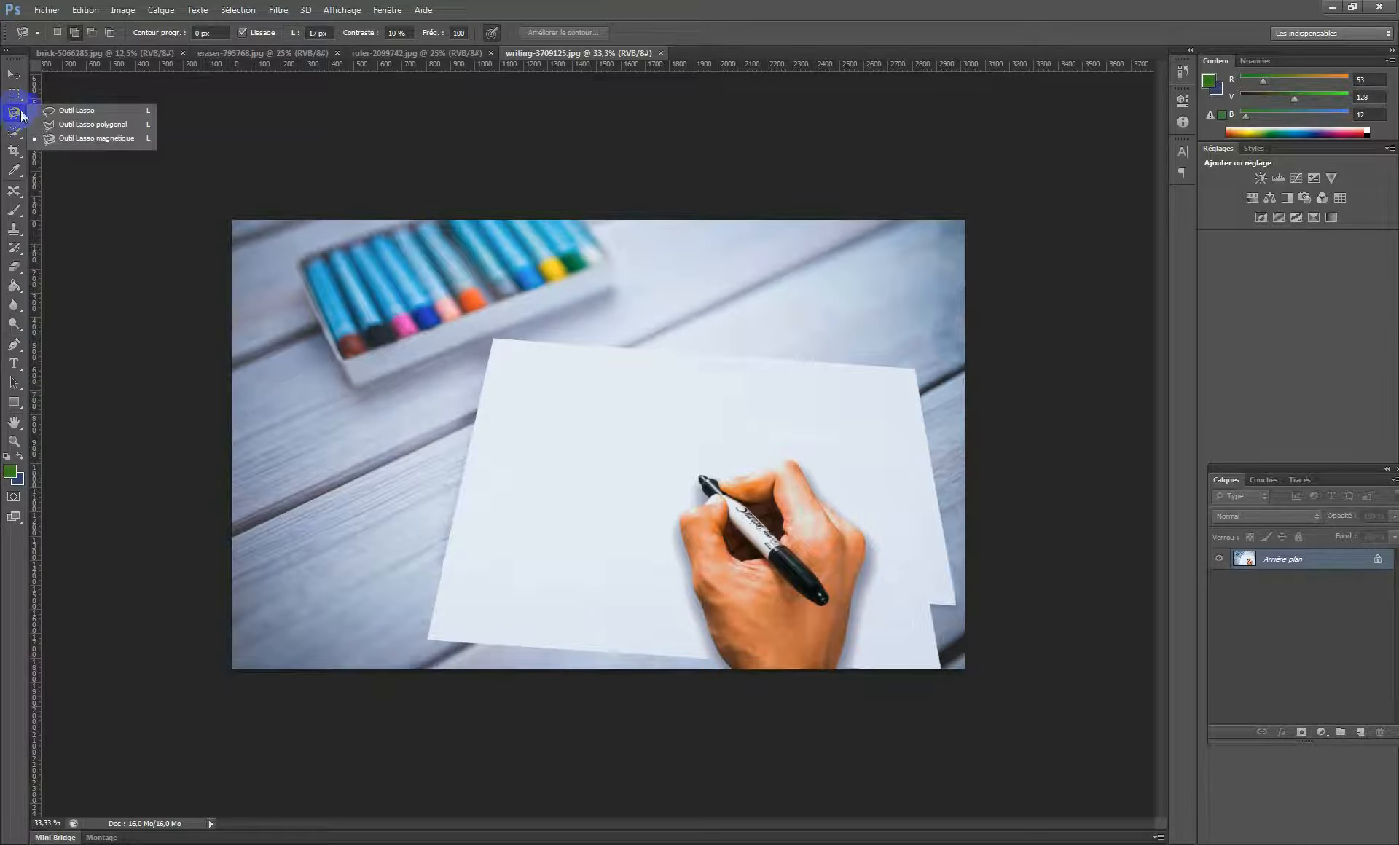
pyautogui.click(73, 110)
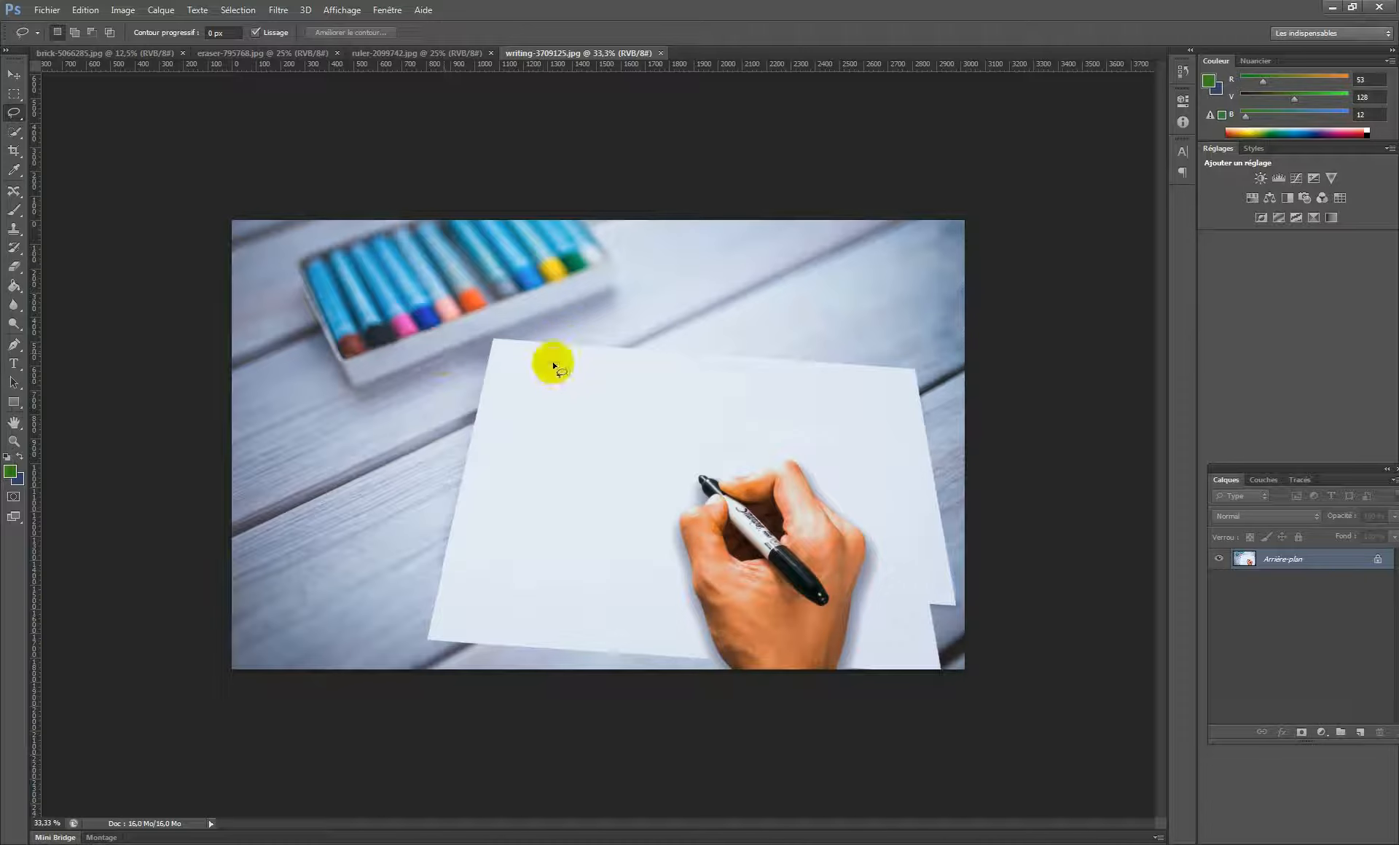
pyautogui.rightClick(14, 111)
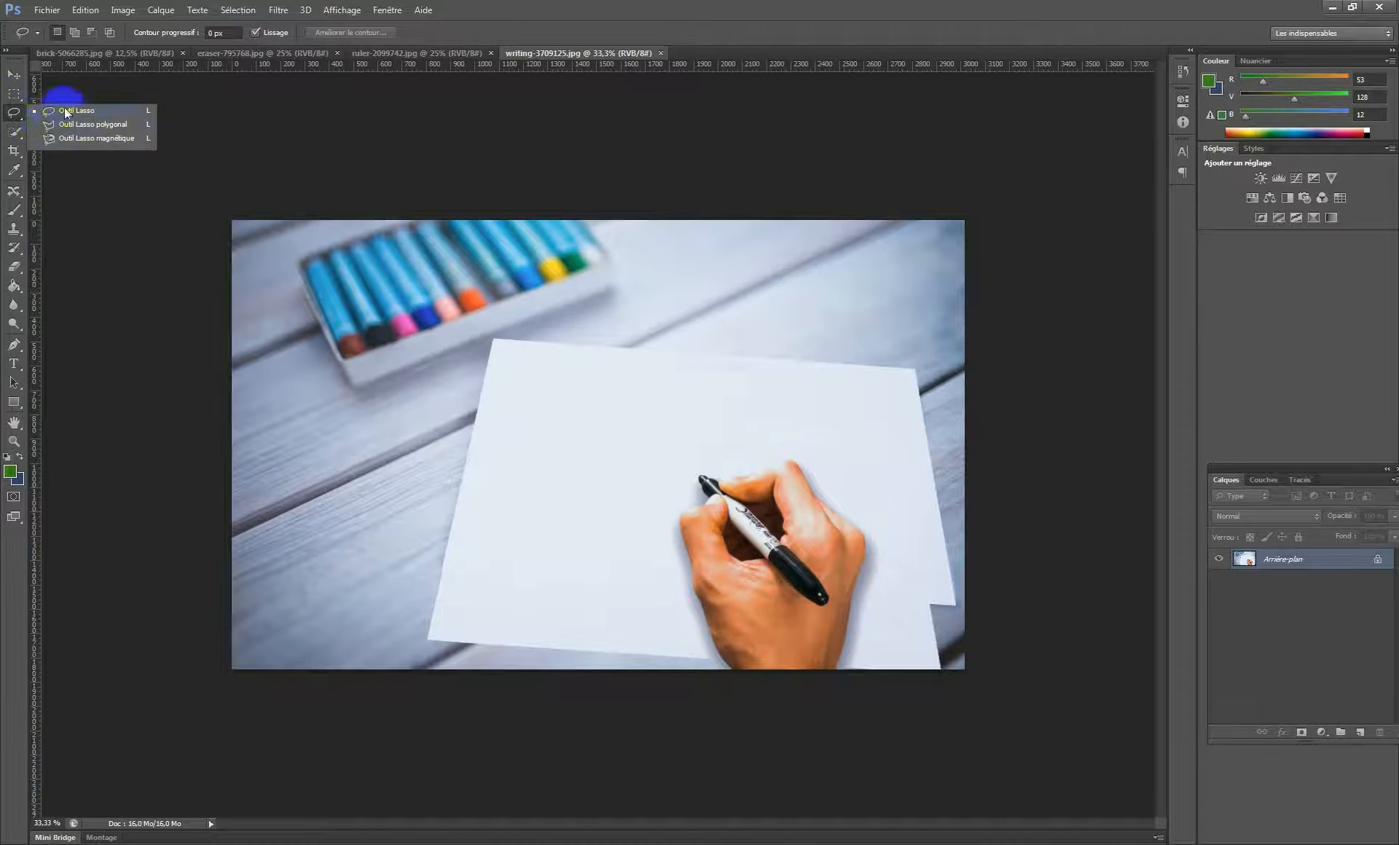
pyautogui.click(15, 113)
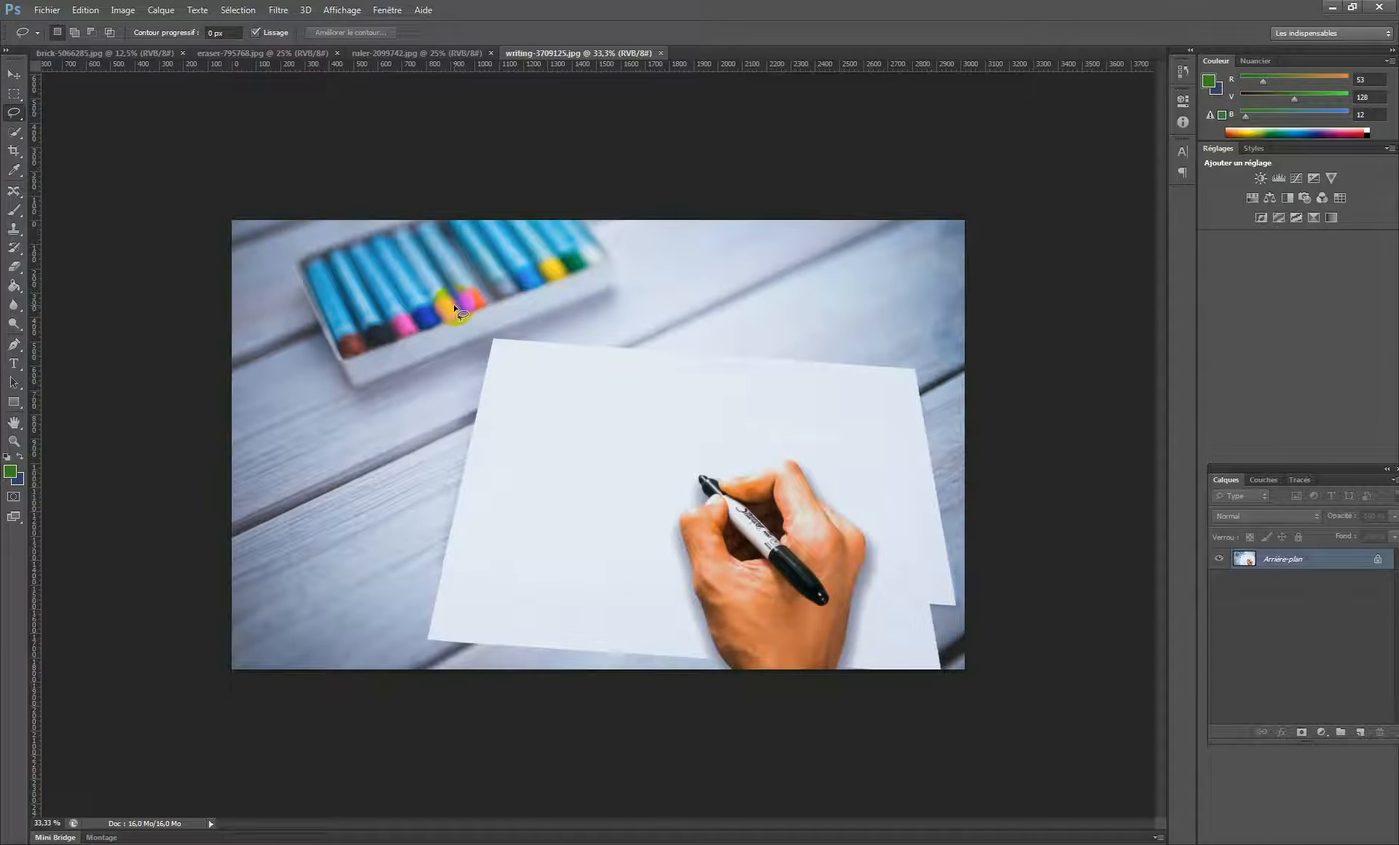
# Draw several freehand lasso selections on the photo and deselect everything.
pyautogui.moveTo(629, 331)
pyautogui.mouseDown()
pyautogui.moveTo(593, 355)
pyautogui.moveTo(610, 393)
pyautogui.moveTo(675, 387)
pyautogui.moveTo(693, 363)
pyautogui.moveTo(700, 286)
pyautogui.moveTo(663, 281)
pyautogui.mouseUp()
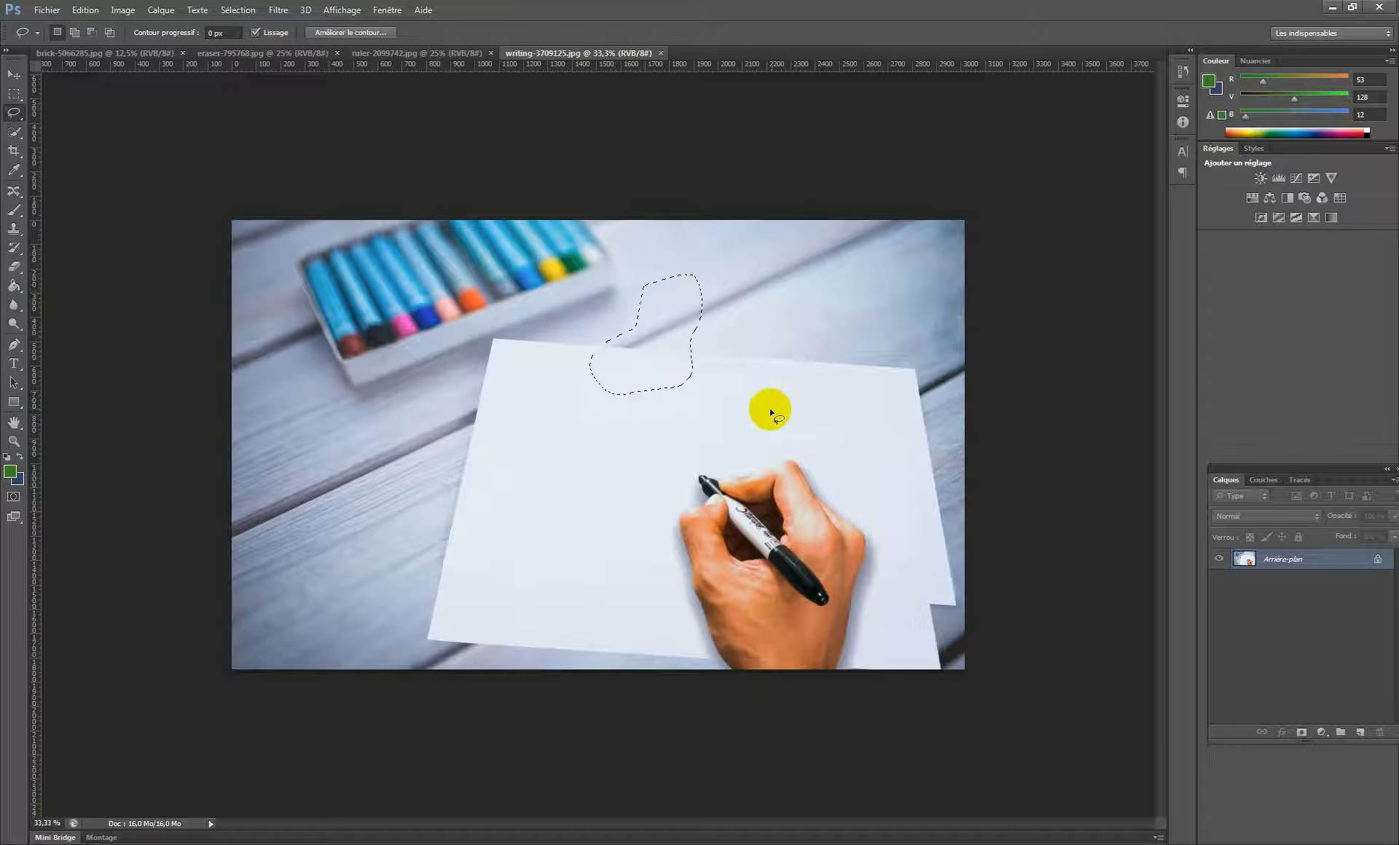
pyautogui.moveTo(768, 397)
pyautogui.mouseDown()
pyautogui.moveTo(680, 510)
pyautogui.moveTo(812, 406)
pyautogui.moveTo(793, 364)
pyautogui.mouseUp()
pyautogui.moveTo(536, 333)
pyautogui.mouseDown()
pyautogui.moveTo(440, 399)
pyautogui.moveTo(593, 368)
pyautogui.moveTo(522, 303)
pyautogui.moveTo(539, 331)
pyautogui.mouseUp()
pyautogui.moveTo(364, 352)
pyautogui.mouseDown()
pyautogui.moveTo(356, 565)
pyautogui.moveTo(427, 472)
pyautogui.moveTo(365, 351)
pyautogui.mouseUp()
pyautogui.hotkey('ctrl', 'd')
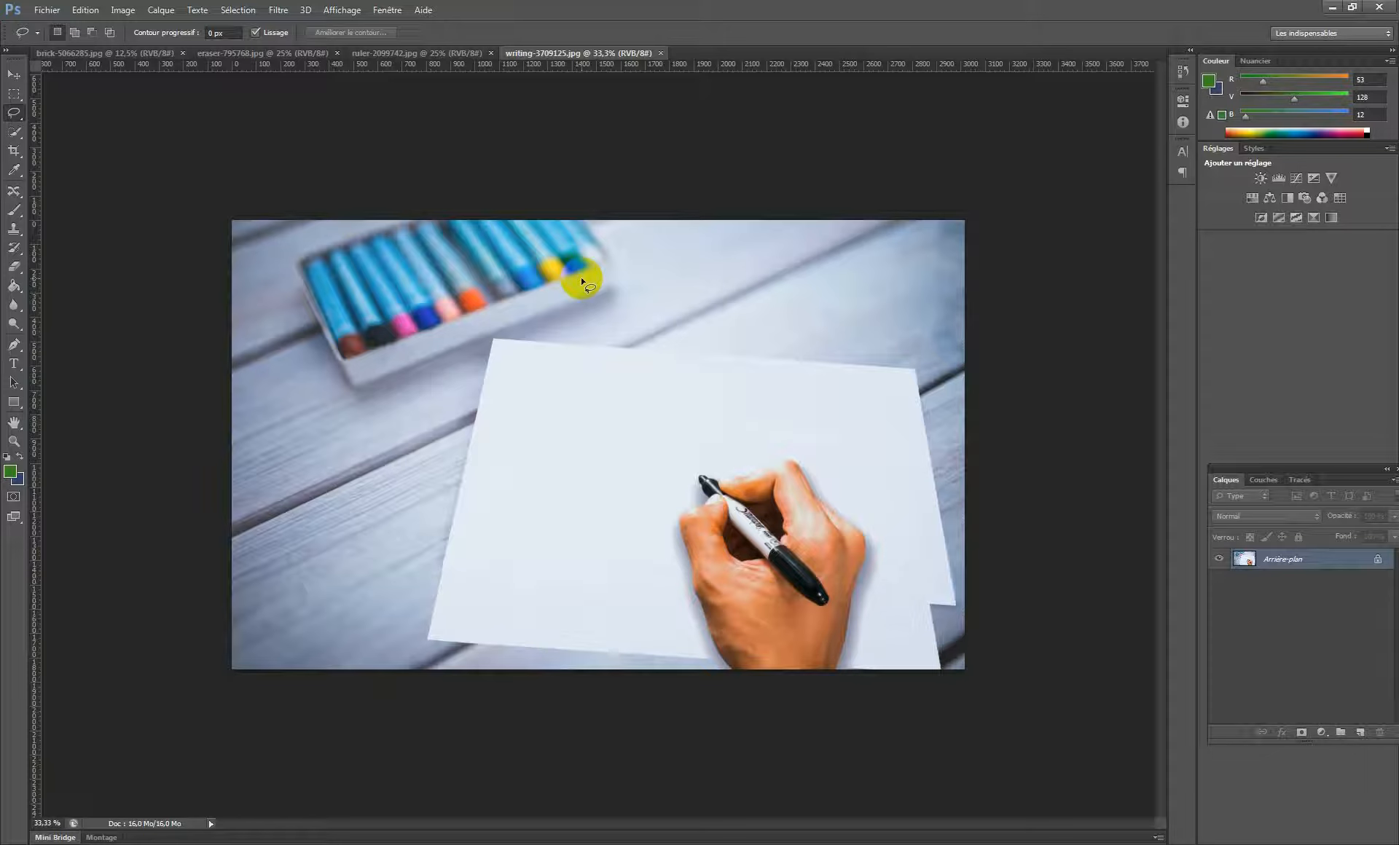
# Draw a freehand lasso selection on the upper-left part of the white paper in new-selection mode.
pyautogui.click(14, 132)
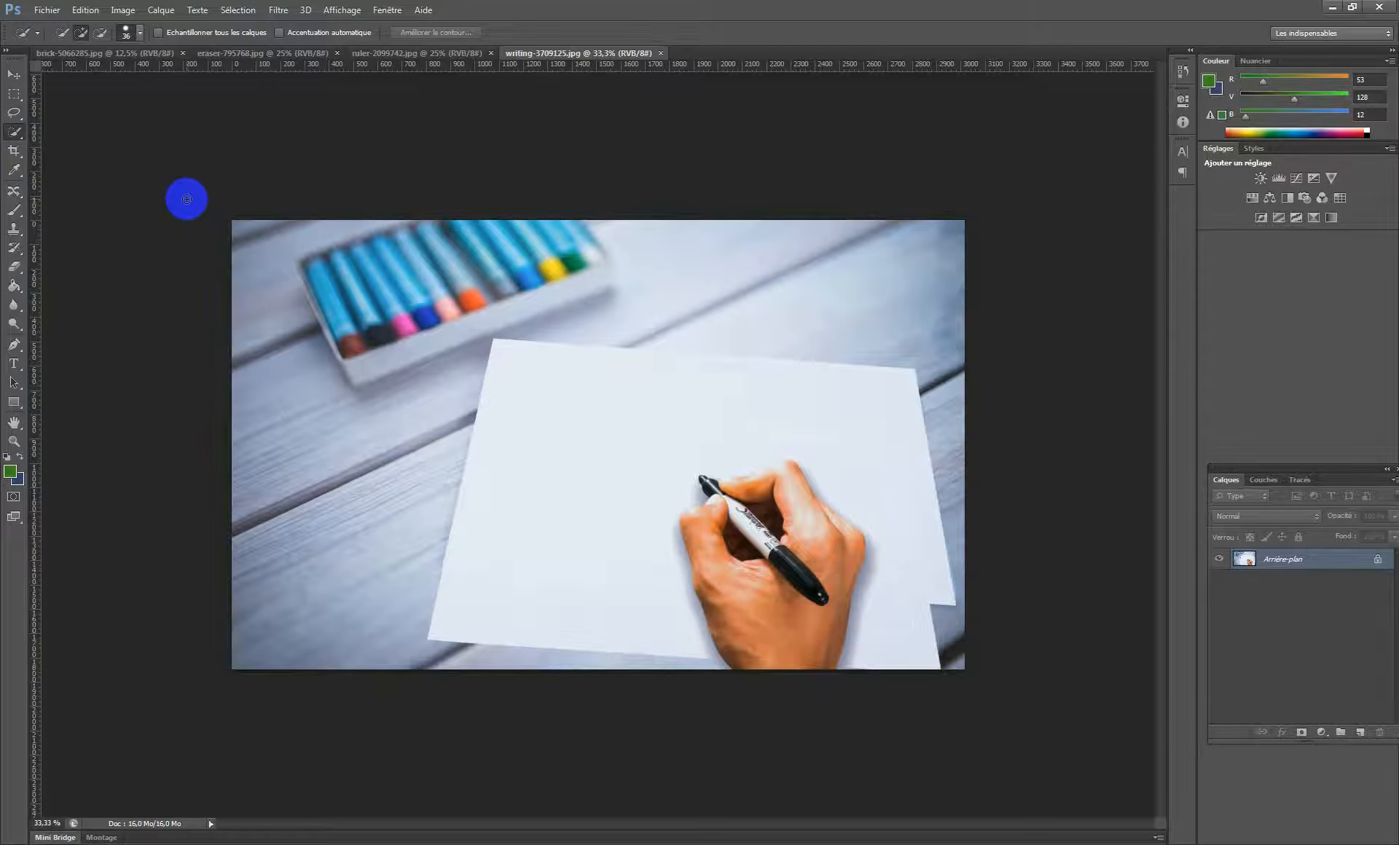
pyautogui.click(13, 112)
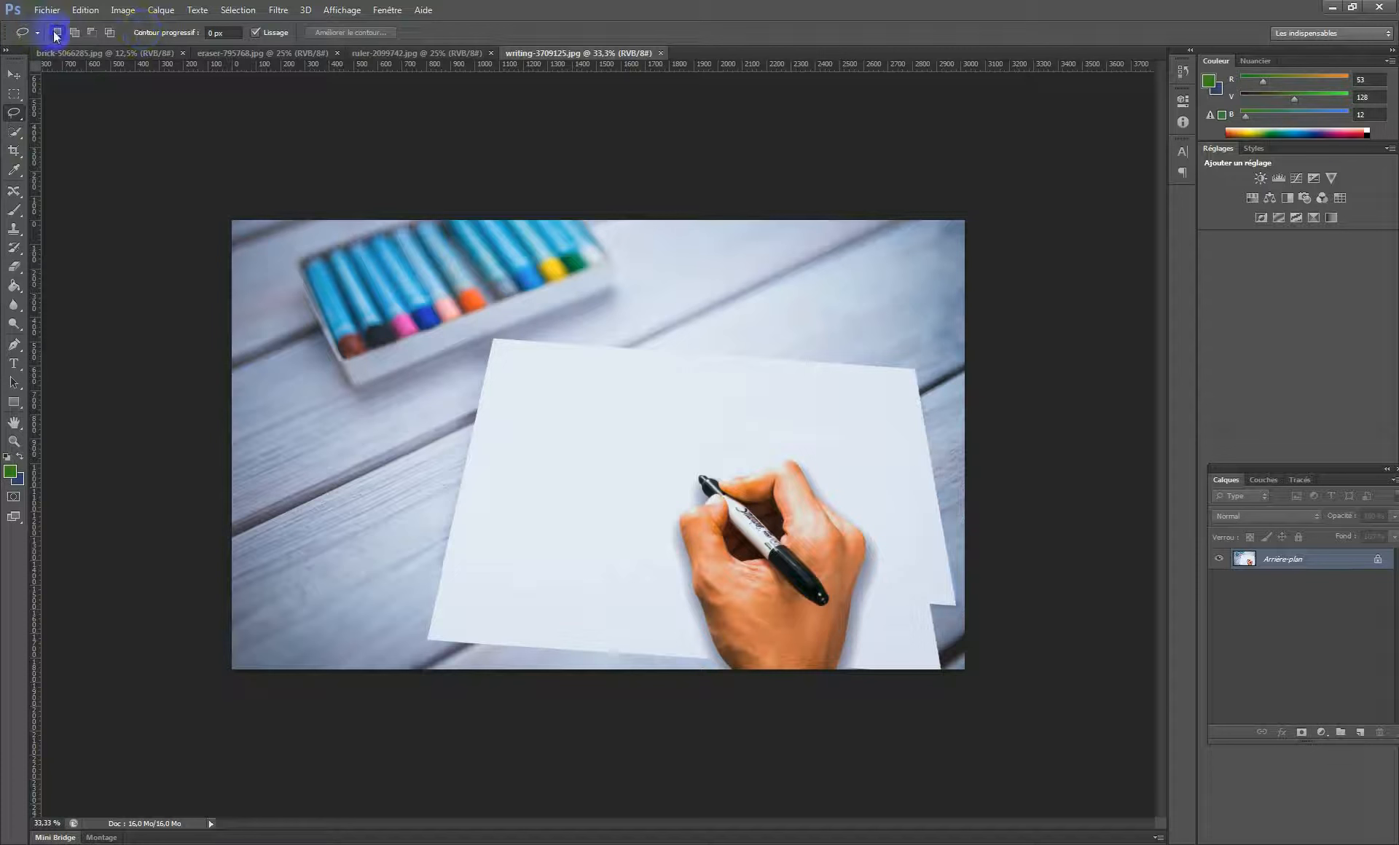
pyautogui.moveTo(292, 257)
pyautogui.mouseDown()
pyautogui.moveTo(338, 272)
pyautogui.moveTo(294, 255)
pyautogui.mouseUp()
pyautogui.moveTo(536, 366)
pyautogui.mouseDown()
pyautogui.moveTo(573, 485)
pyautogui.moveTo(643, 402)
pyautogui.mouseUp()
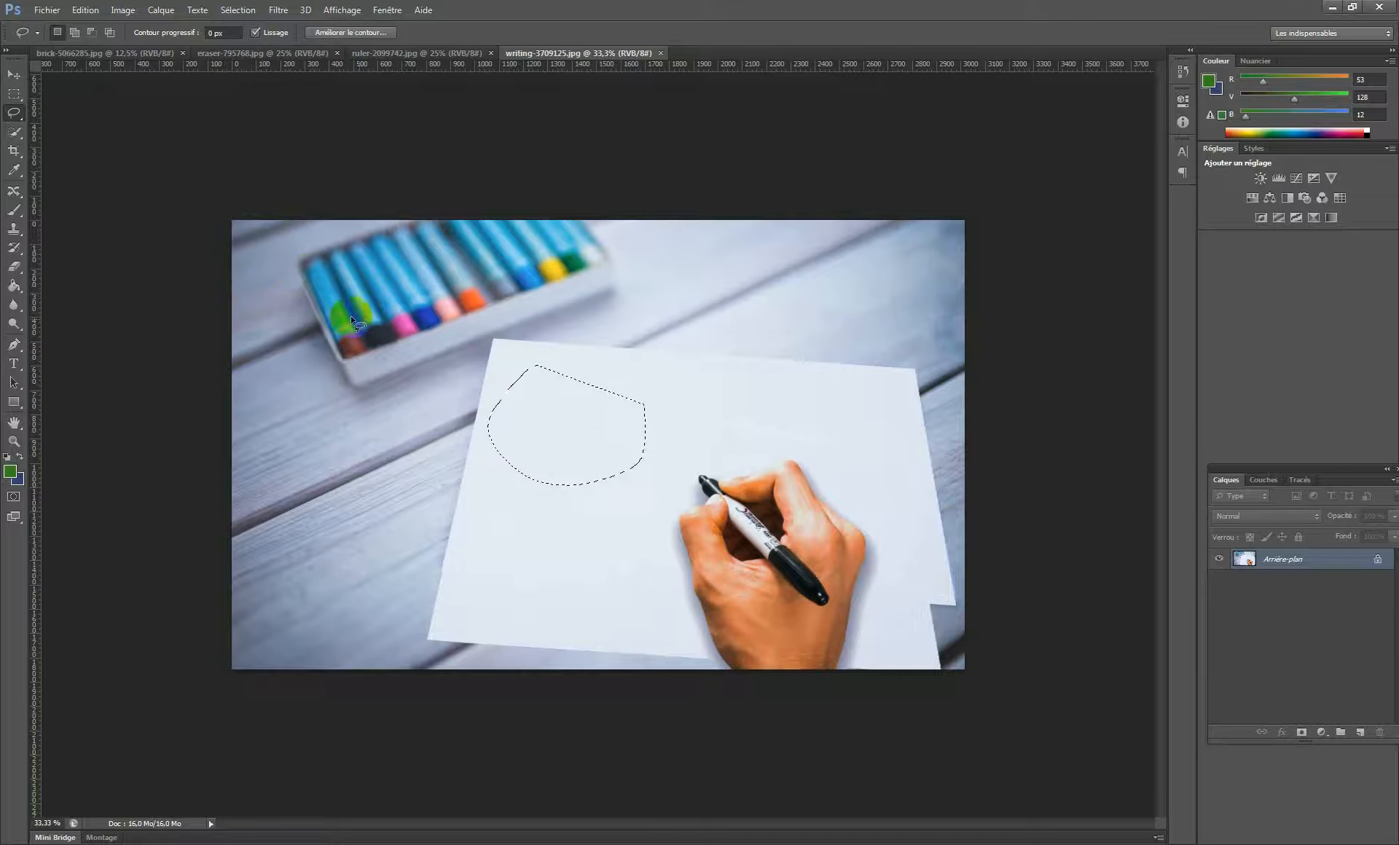
pyautogui.click(415, 294)
pyautogui.moveTo(415, 295); pyautogui.dragTo(404, 308)
# Add six freehand lasso areas around the existing one, over the crayons, the planks and the paper, in add-to-selection mode.
pyautogui.click(75, 33)
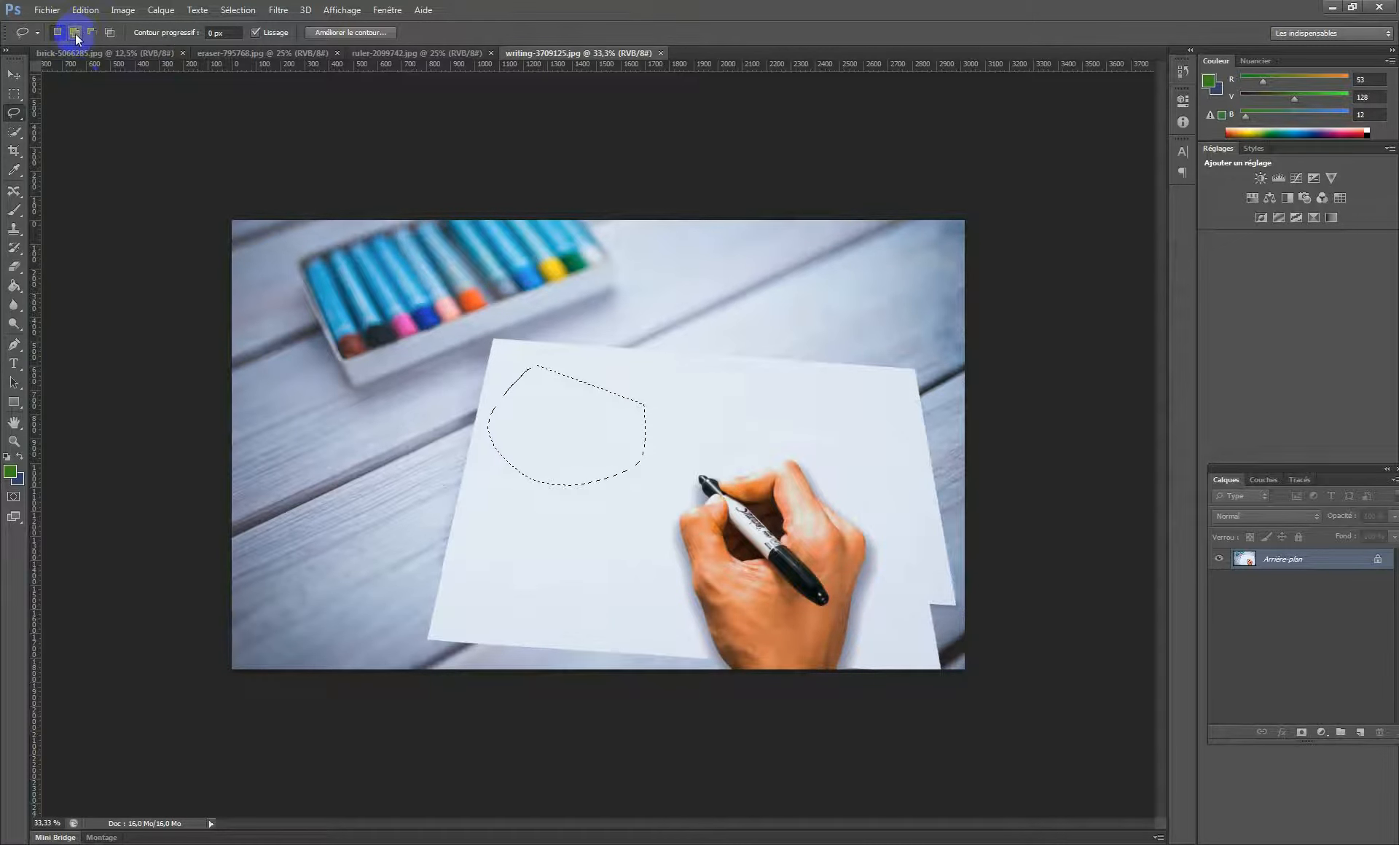
pyautogui.moveTo(403, 323)
pyautogui.mouseDown()
pyautogui.moveTo(373, 432)
pyautogui.moveTo(405, 325)
pyautogui.mouseUp()
pyautogui.moveTo(773, 378)
pyautogui.mouseDown()
pyautogui.moveTo(791, 480)
pyautogui.moveTo(828, 354)
pyautogui.mouseUp()
pyautogui.moveTo(730, 266)
pyautogui.mouseDown()
pyautogui.moveTo(712, 271)
pyautogui.moveTo(786, 263)
pyautogui.mouseUp()
pyautogui.moveTo(533, 249)
pyautogui.mouseDown()
pyautogui.moveTo(642, 299)
pyautogui.moveTo(626, 244)
pyautogui.mouseUp()
pyautogui.moveTo(441, 231)
pyautogui.mouseDown()
pyautogui.moveTo(411, 246)
pyautogui.moveTo(466, 234)
pyautogui.mouseUp()
pyautogui.moveTo(477, 412); pyautogui.dragTo(457, 399)
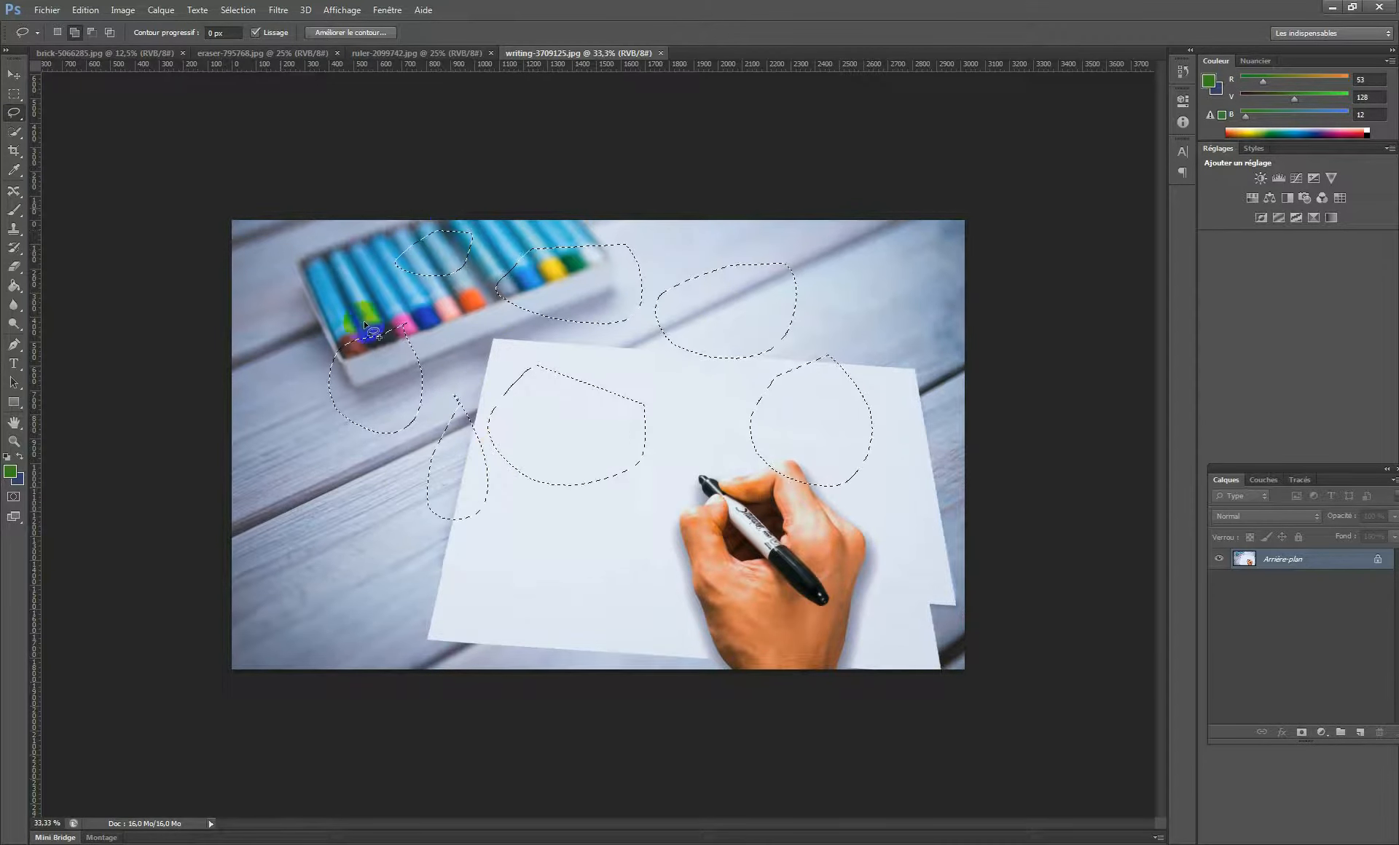
# Subtract freehand lasso pieces from the two selected areas above the hand.
pyautogui.click(91, 32)
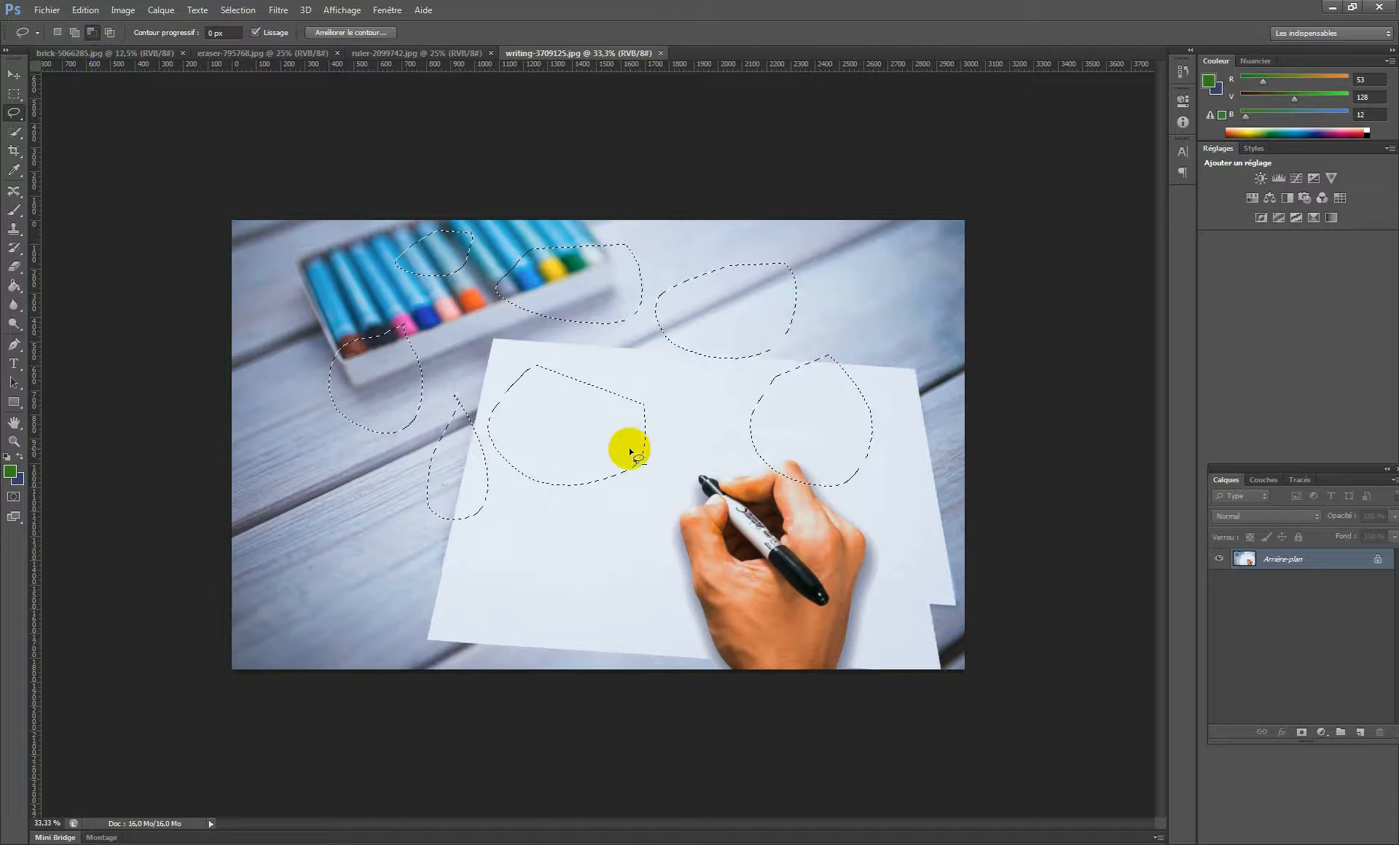
pyautogui.moveTo(779, 446)
pyautogui.mouseDown()
pyautogui.moveTo(782, 505)
pyautogui.moveTo(755, 430)
pyautogui.mouseUp()
pyautogui.moveTo(802, 381); pyautogui.dragTo(842, 352)
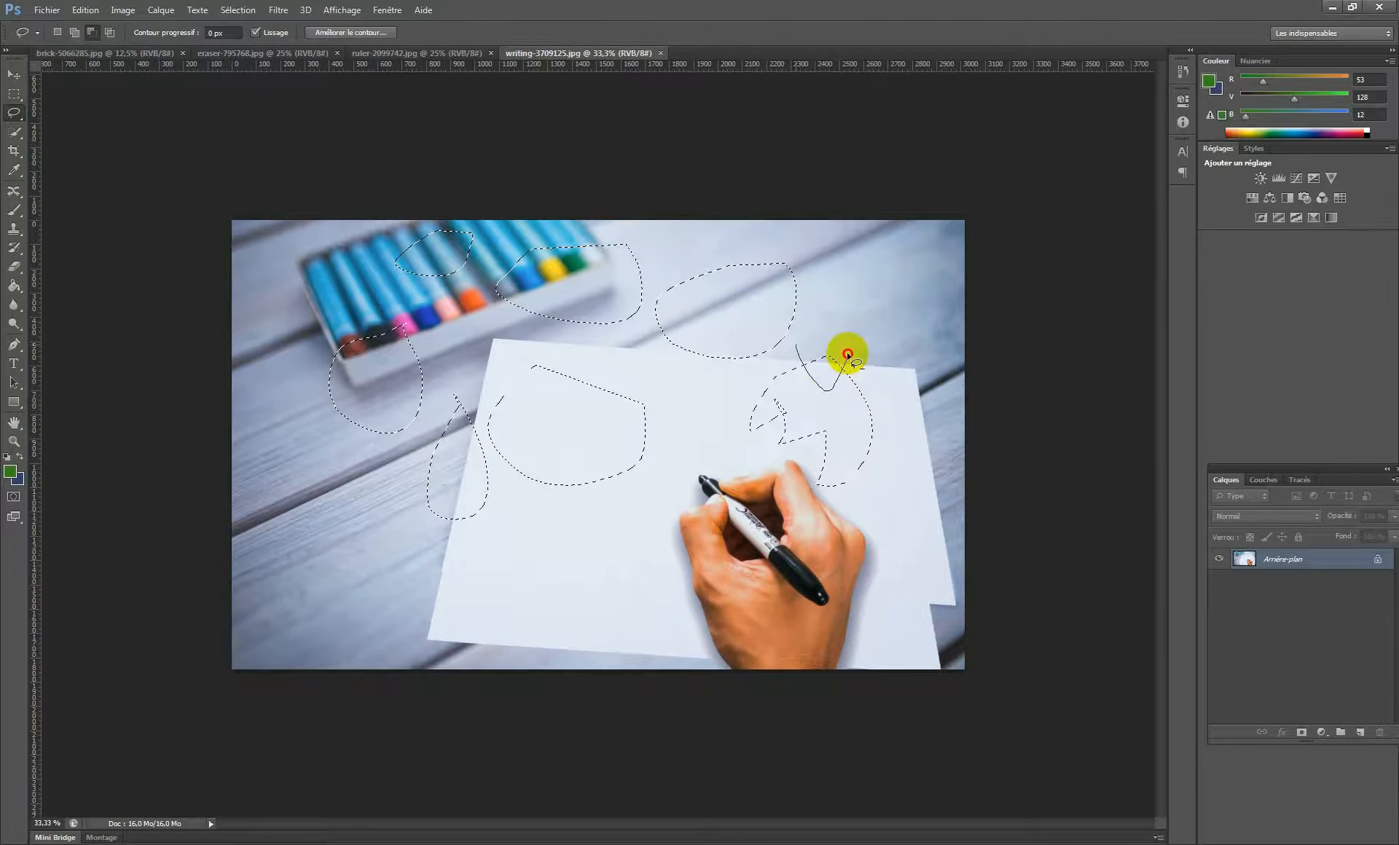
pyautogui.moveTo(734, 357)
pyautogui.mouseDown()
pyautogui.moveTo(745, 321)
pyautogui.moveTo(787, 328)
pyautogui.moveTo(774, 265)
pyautogui.moveTo(732, 267)
pyautogui.mouseUp()
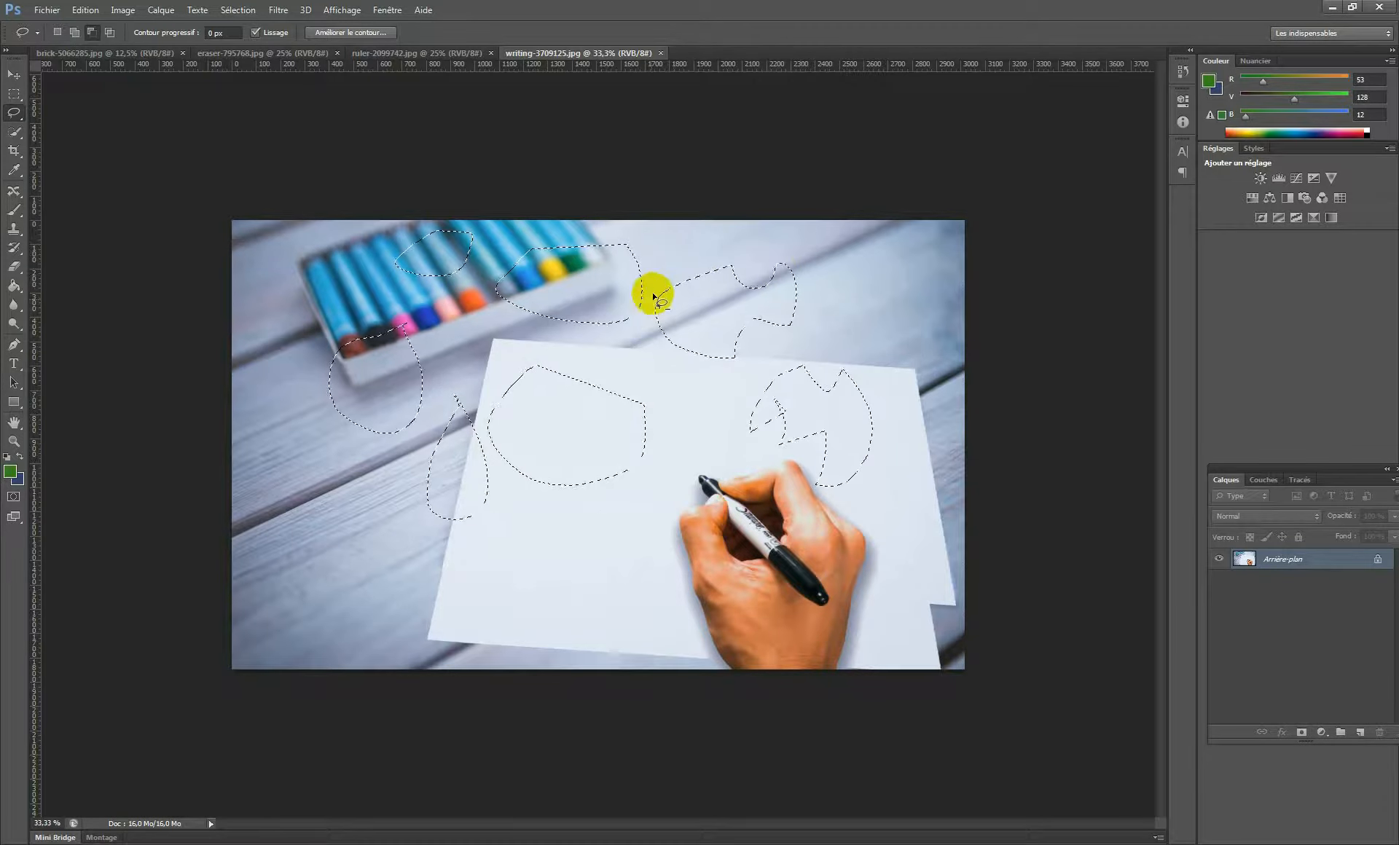
# Intersect the selected areas with a large lasso loop over the left half of the photo, and deselect everything.
pyautogui.click(110, 32)
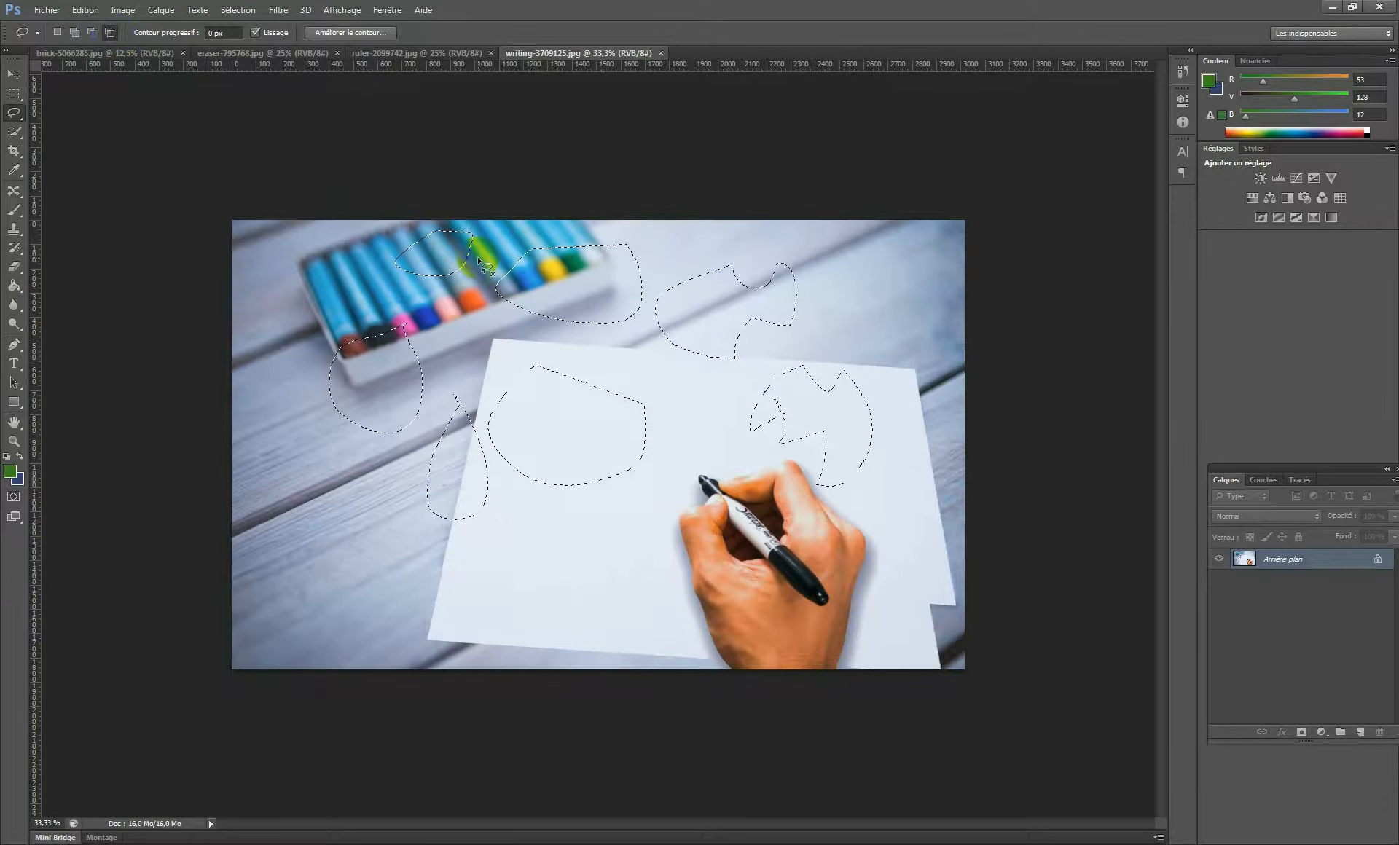
pyautogui.moveTo(437, 222)
pyautogui.mouseDown()
pyautogui.moveTo(369, 311)
pyautogui.moveTo(453, 436)
pyautogui.moveTo(567, 433)
pyautogui.moveTo(581, 328)
pyautogui.moveTo(567, 276)
pyautogui.moveTo(471, 220)
pyautogui.moveTo(430, 212)
pyautogui.mouseUp()
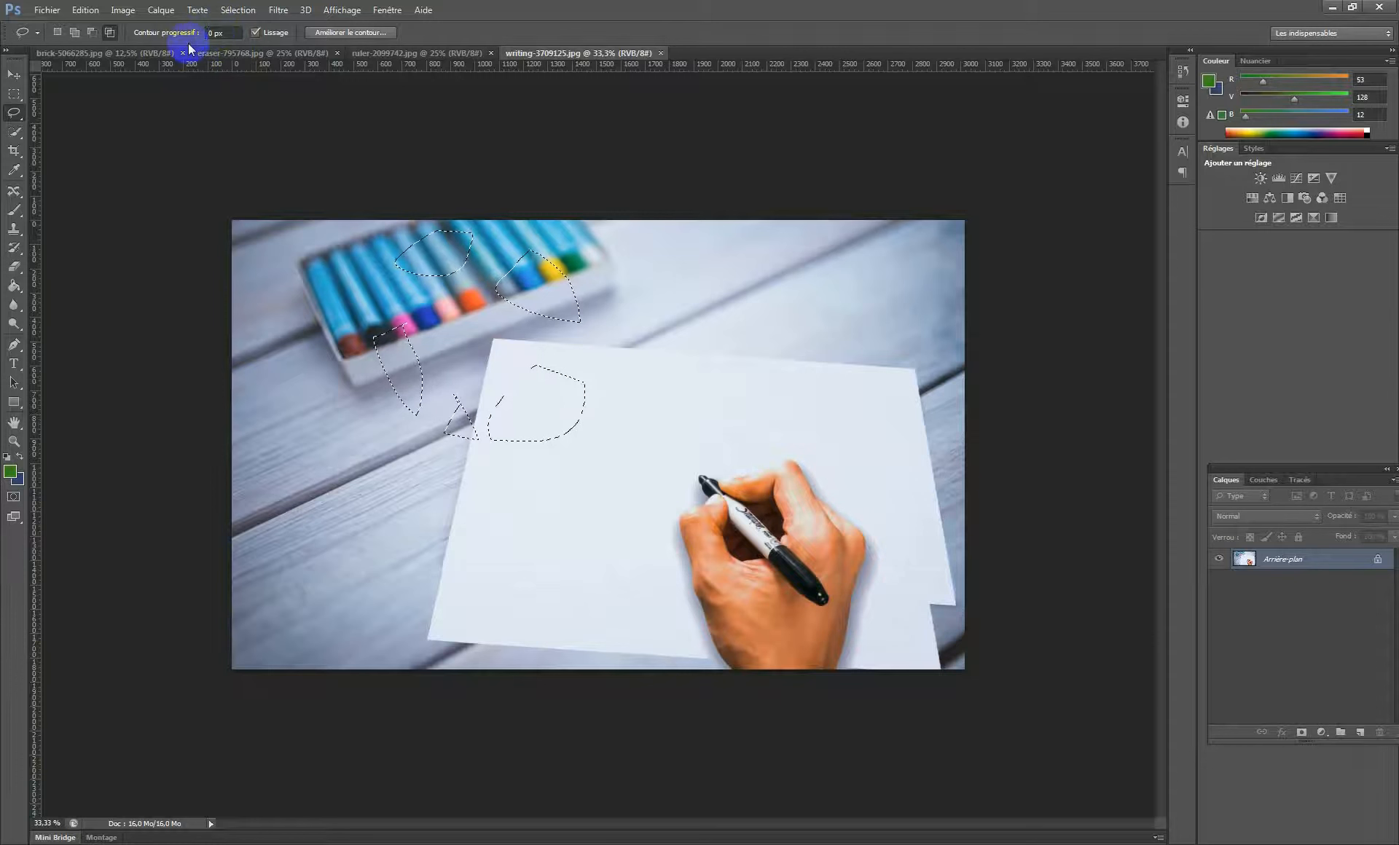
pyautogui.click(209, 203)
pyautogui.click(14, 113)
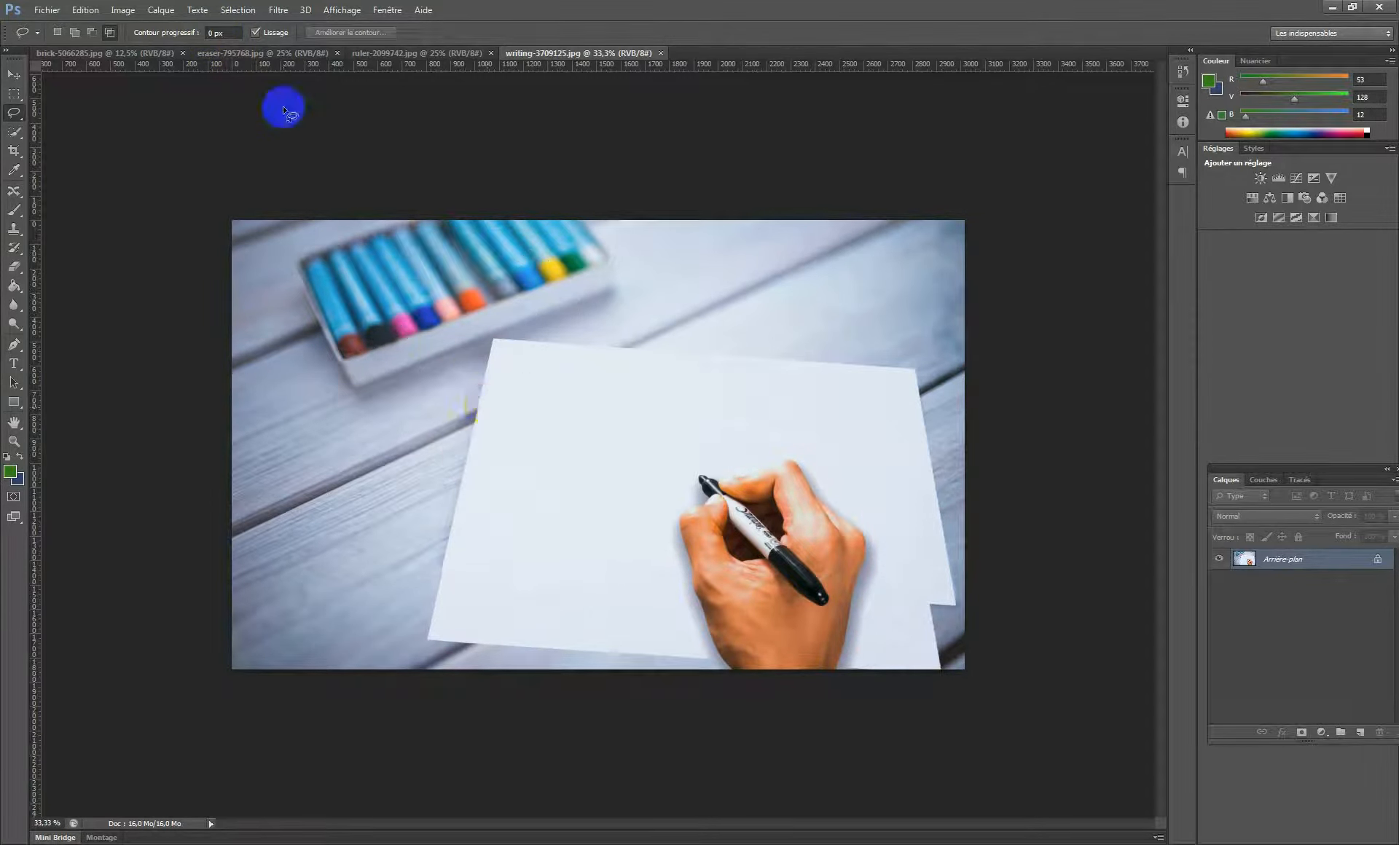
# Set the lasso feather to 255 px, and raise it to 351.9 px.
pyautogui.moveTo(166, 33); pyautogui.dragTo(265, 33)
pyautogui.doubleClick(225, 33)
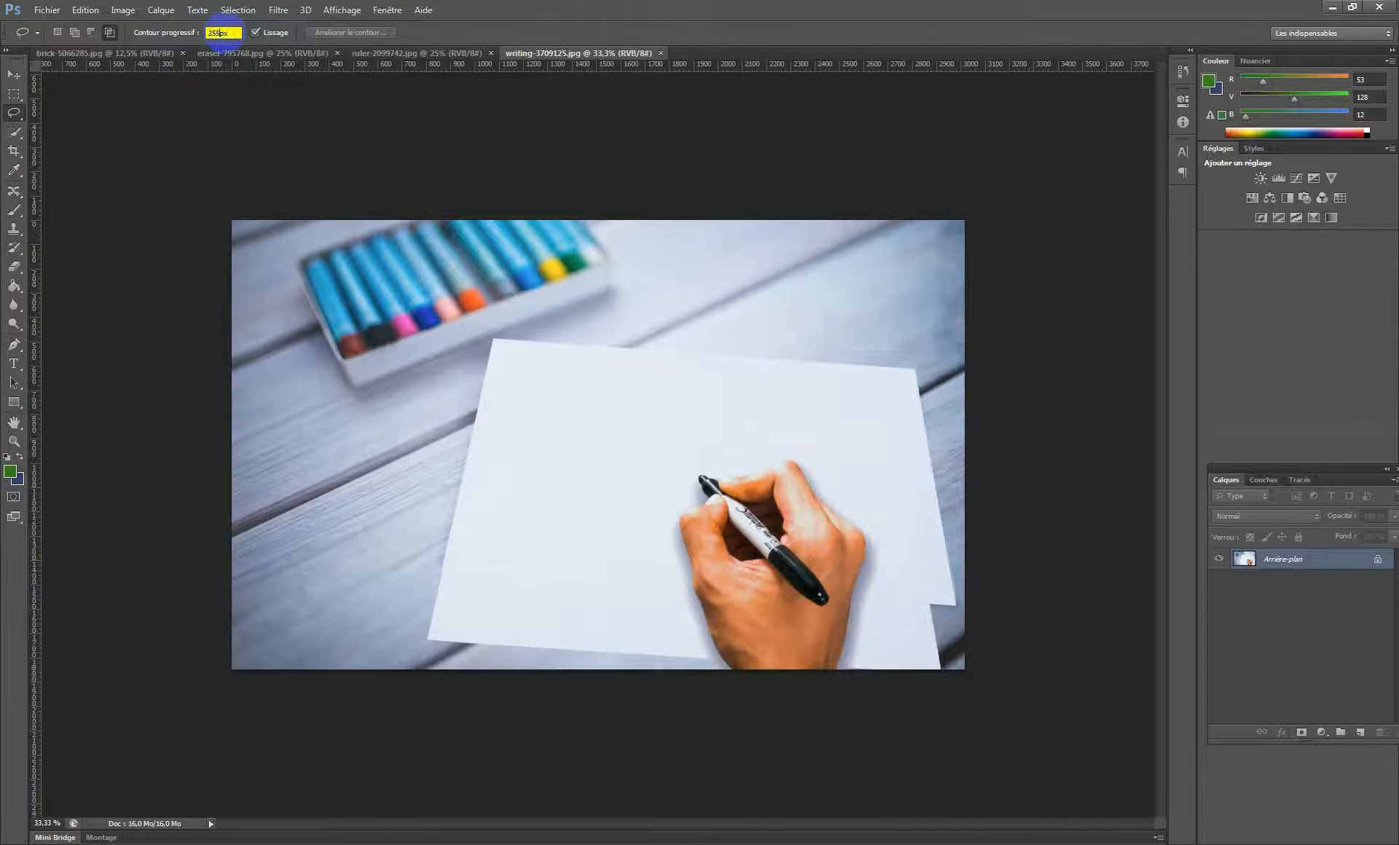
pyautogui.write('255')
pyautogui.moveTo(168, 35); pyautogui.dragTo(817, 56)
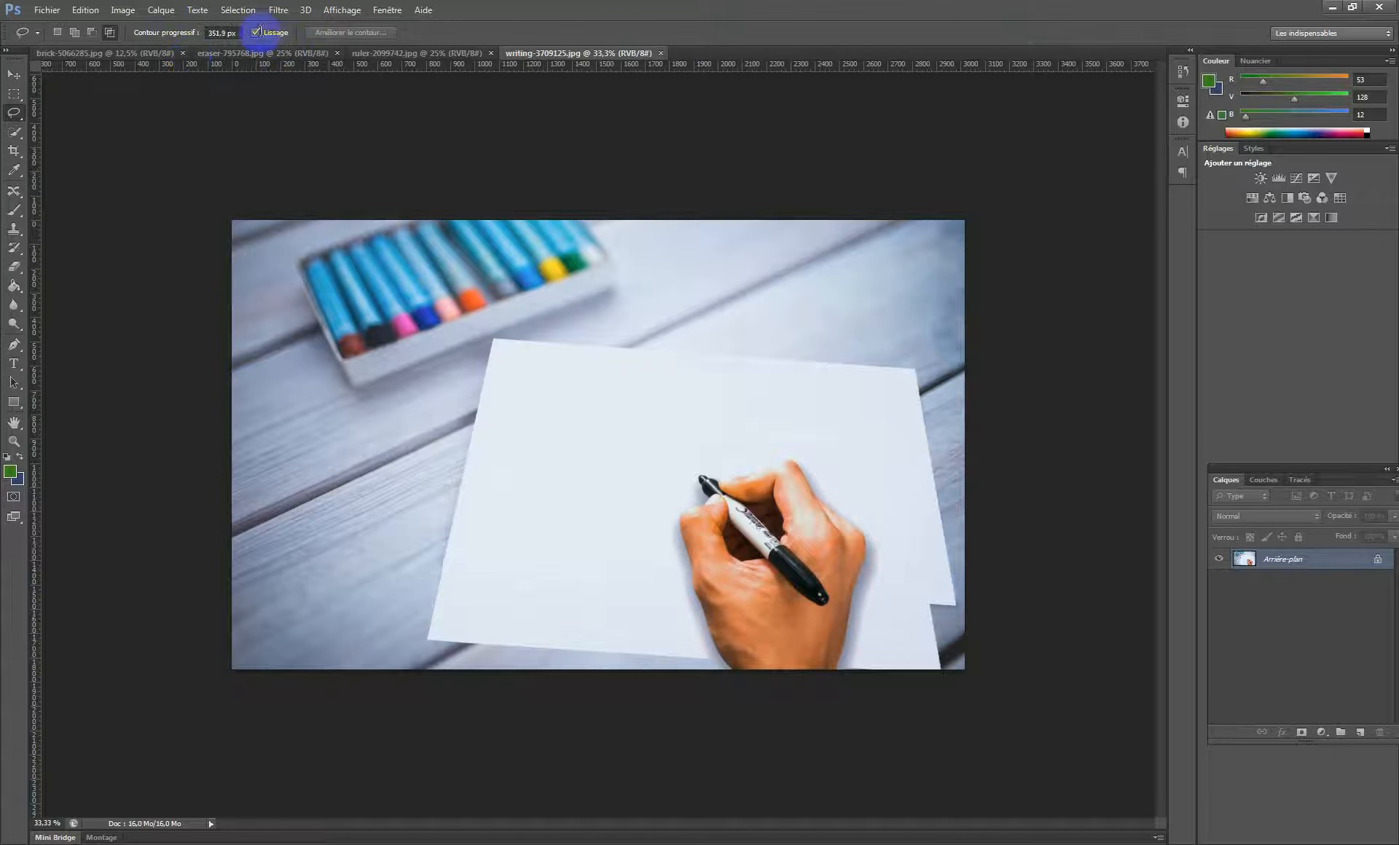
# Raise the lasso feather to 568.9 px.
pyautogui.doubleClick(224, 34)
pyautogui.click(223, 33)
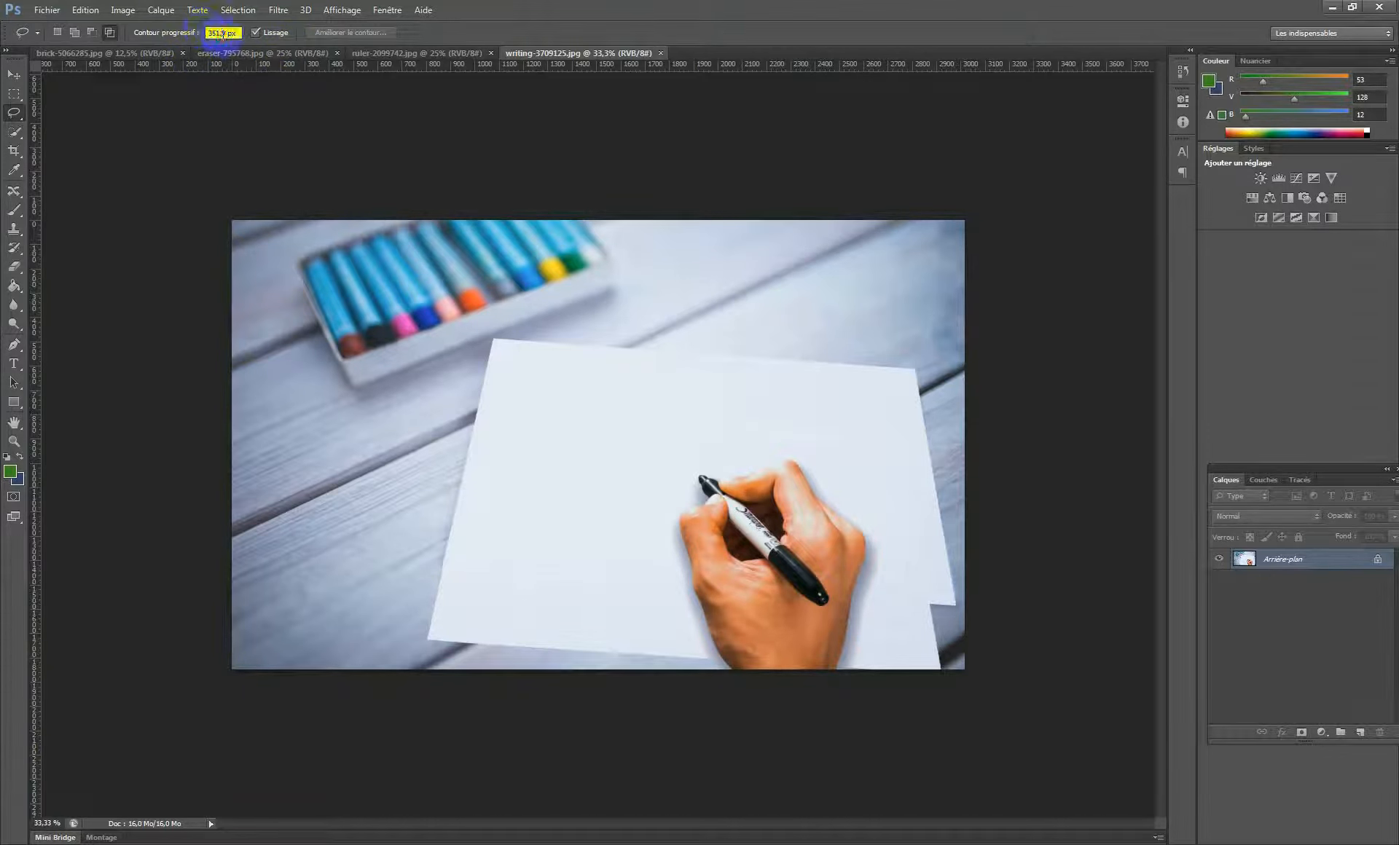
pyautogui.press('Return')
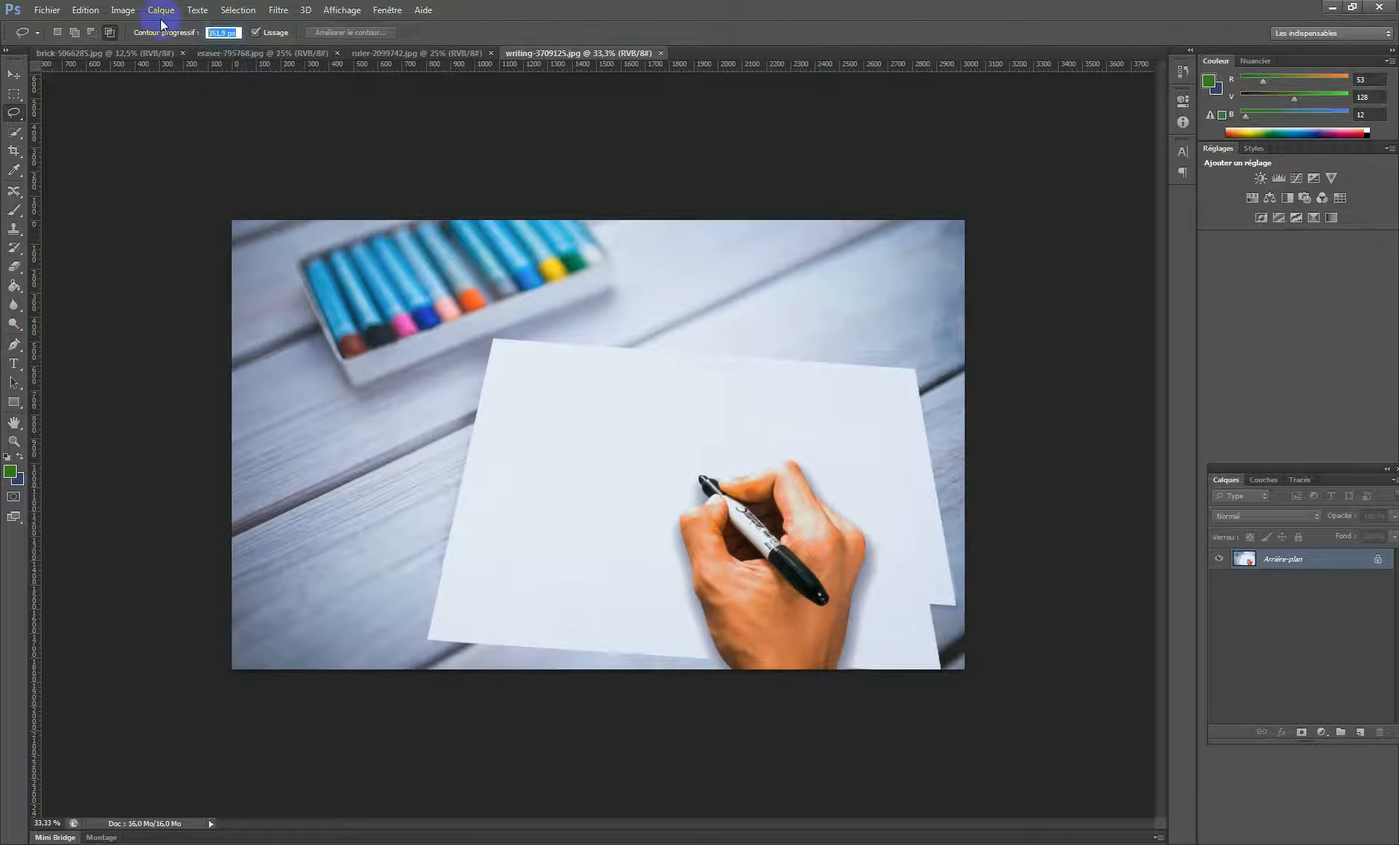
pyautogui.write('500')
pyautogui.press('Return')
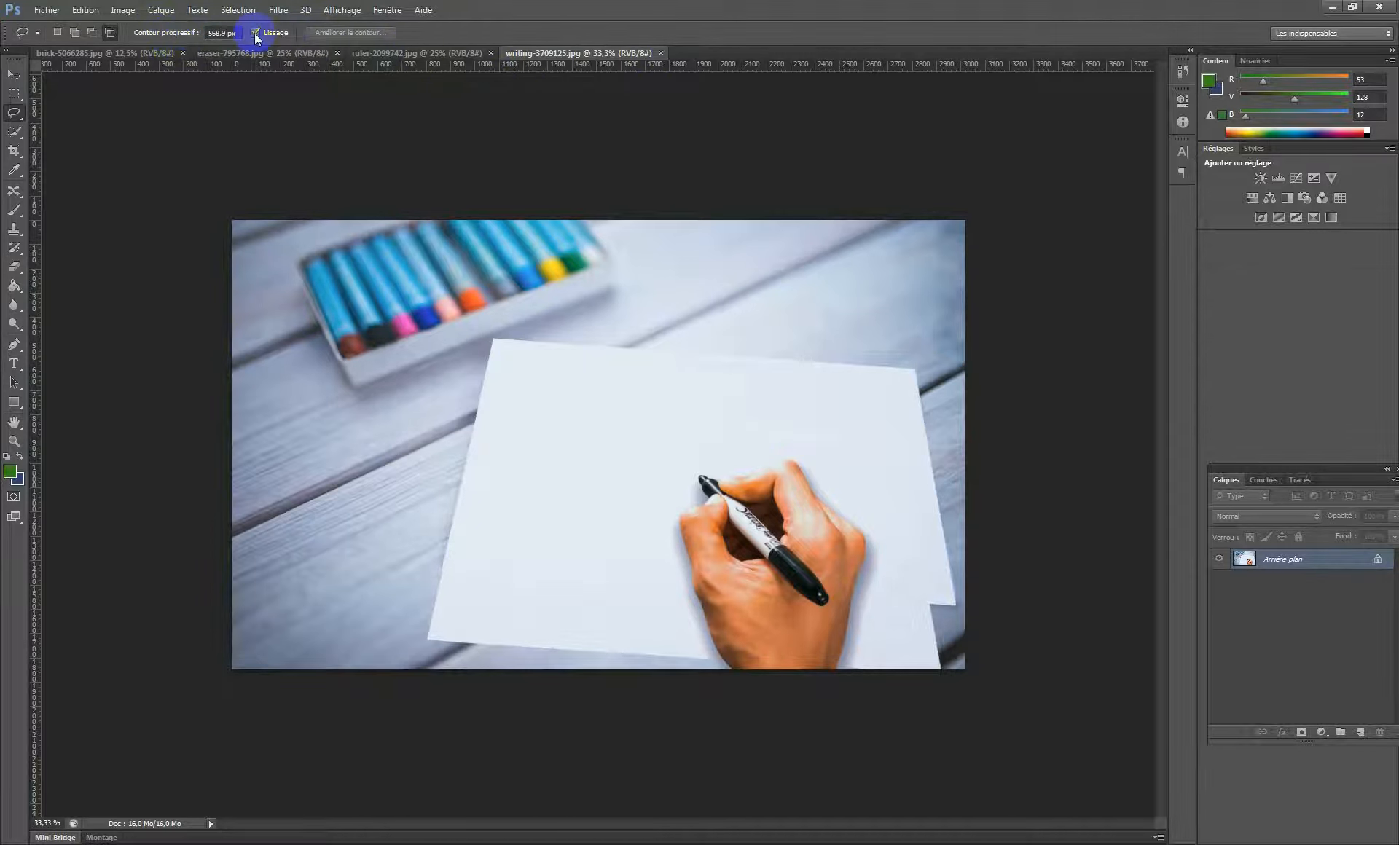
# Set the lasso feather to 1000 px, and try a feather of 2000 px.
pyautogui.click(226, 32)
pyautogui.write('1000')
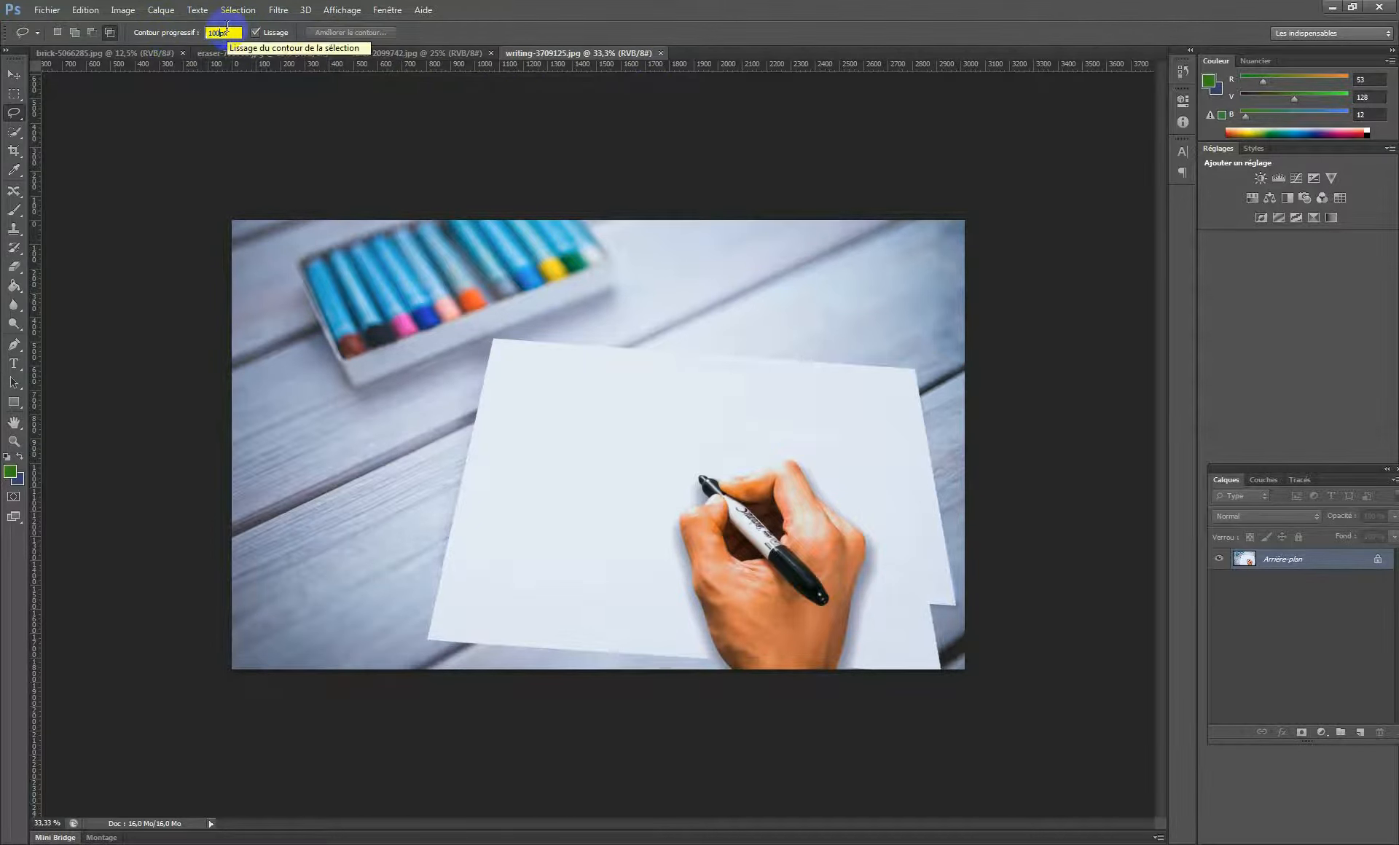
pyautogui.press('Return')
pyautogui.click(221, 33)
pyautogui.write('2000')
pyautogui.press('Return')
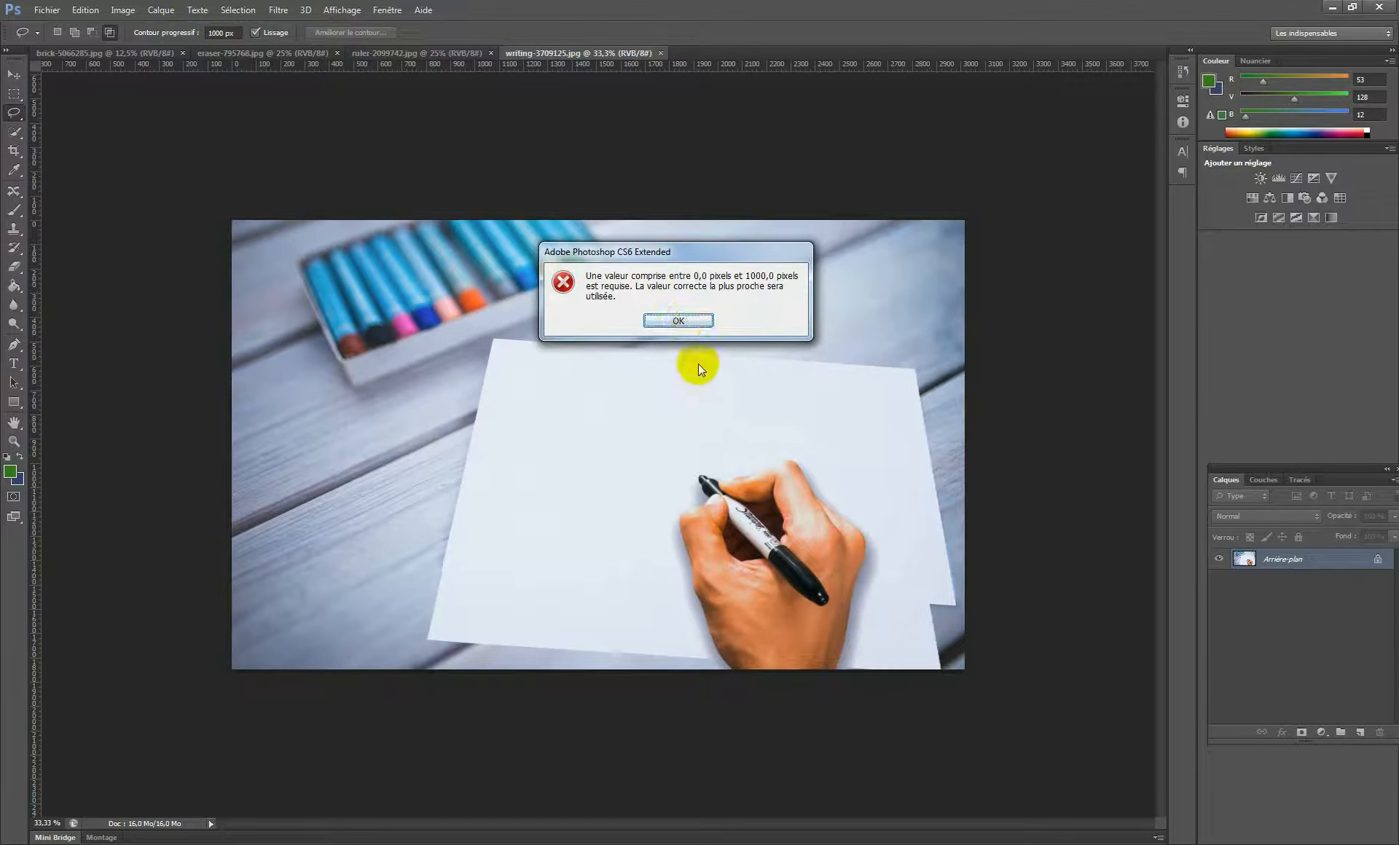
pyautogui.click(669, 321)
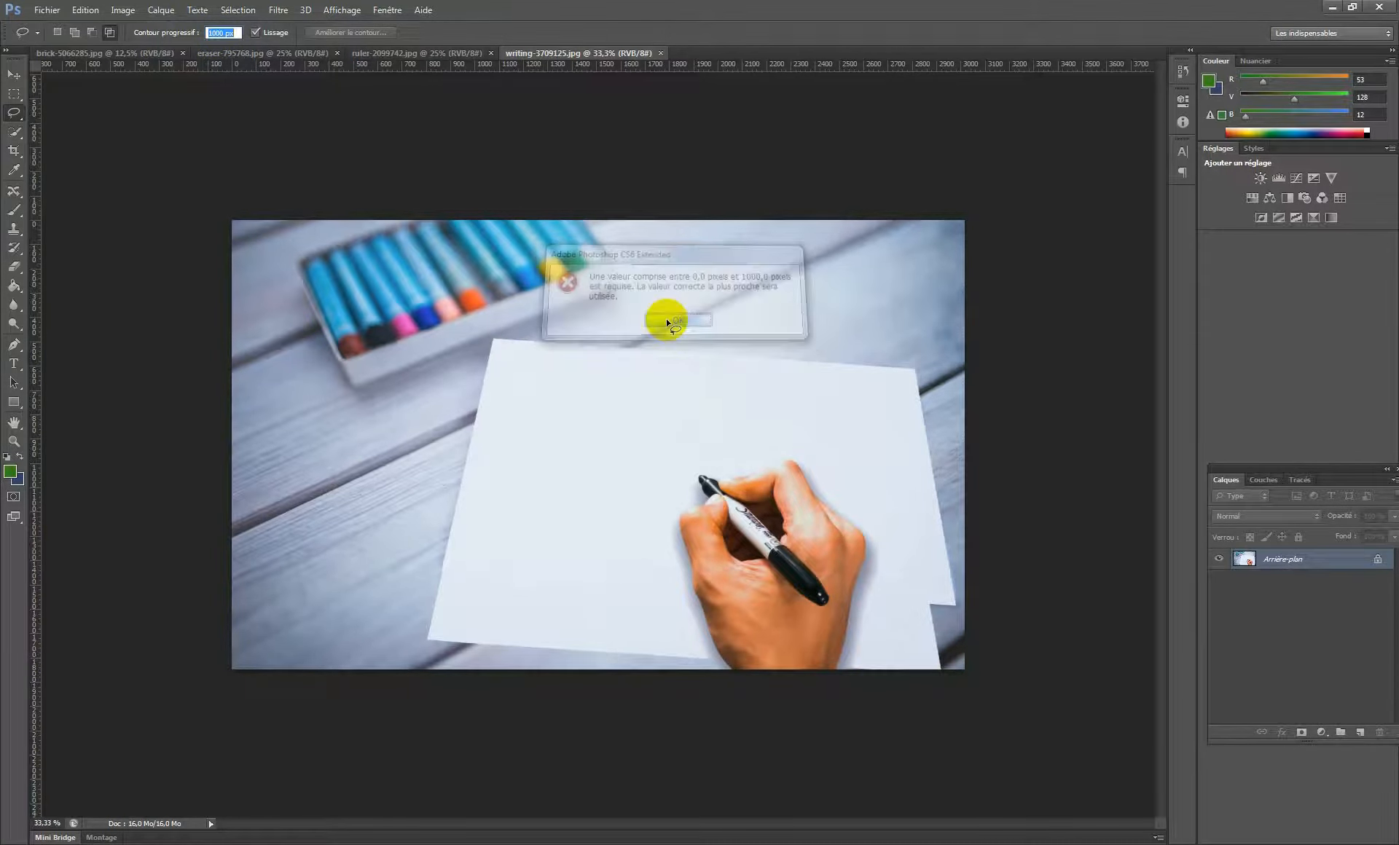
# Set the lasso feather to 50 px and draw a freehand selection around the hand holding the marker.
pyautogui.doubleClick(221, 32)
pyautogui.write('50')
pyautogui.moveTo(703, 479)
pyautogui.mouseDown()
pyautogui.moveTo(795, 469)
pyautogui.moveTo(853, 524)
pyautogui.moveTo(838, 663)
pyautogui.moveTo(735, 677)
pyautogui.moveTo(681, 547)
pyautogui.moveTo(679, 522)
pyautogui.moveTo(702, 483)
pyautogui.mouseUp()
# Copy the selected hand onto a new layer and check it by briefly hiding the background layer.
pyautogui.click(13, 73)
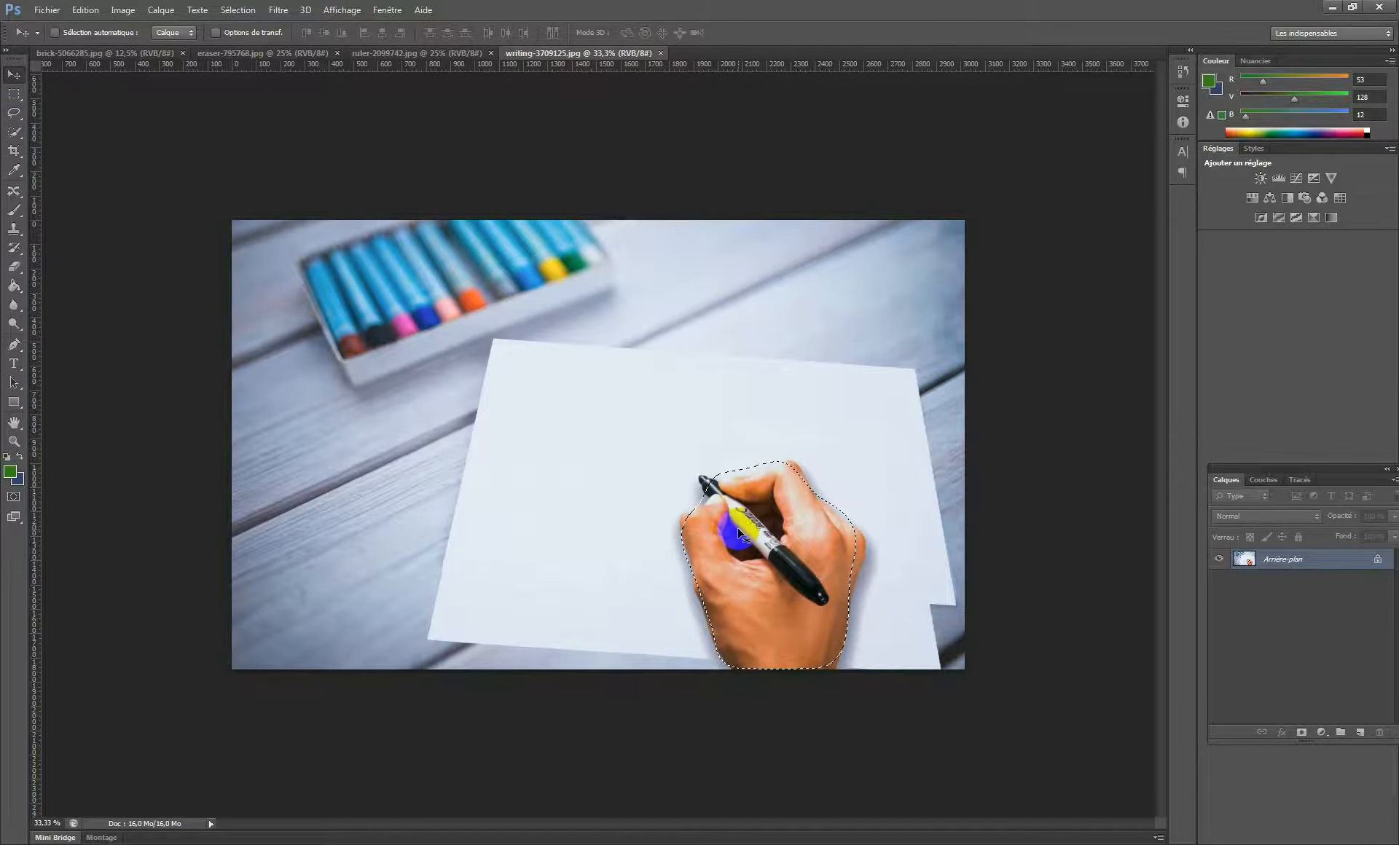
pyautogui.hotkey('ctrl', 'j')
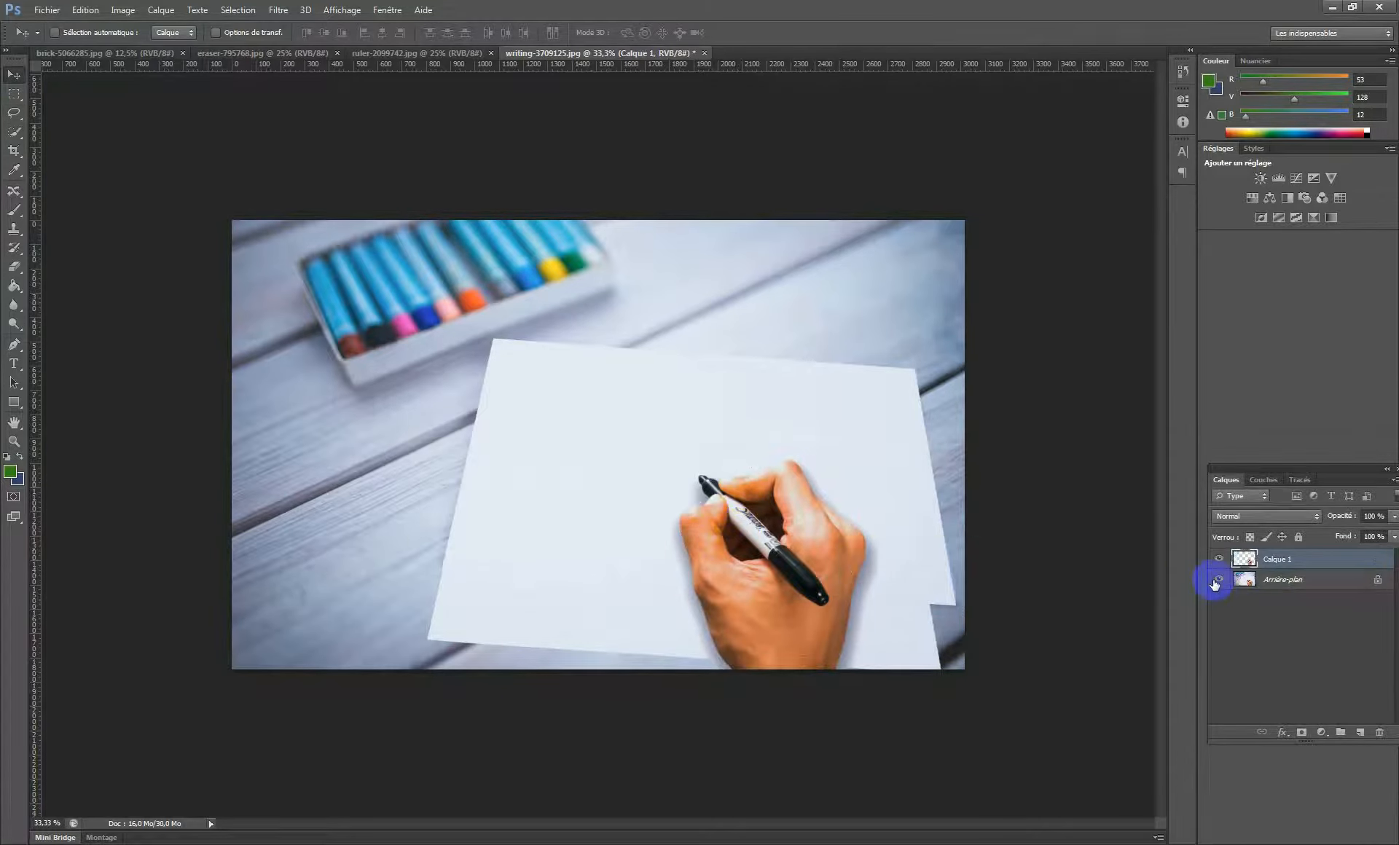
pyautogui.click(1219, 577)
pyautogui.click(1218, 579)
# Quick-select the hand on the Arrière-plan layer, copy it to a new layer and move the copy onto the planks beside the paper.
pyautogui.click(1282, 579)
pyautogui.click(14, 132)
pyautogui.moveTo(787, 496); pyautogui.dragTo(780, 641)
pyautogui.hotkey('ctrl', 'j')
pyautogui.click(14, 75)
pyautogui.moveTo(787, 582); pyautogui.dragTo(361, 494)
# Move the feathered hand on Calque 1 to the photo's lower-left corner and the hand on Calque 2 to its upper-left corner.
pyautogui.click(1276, 559)
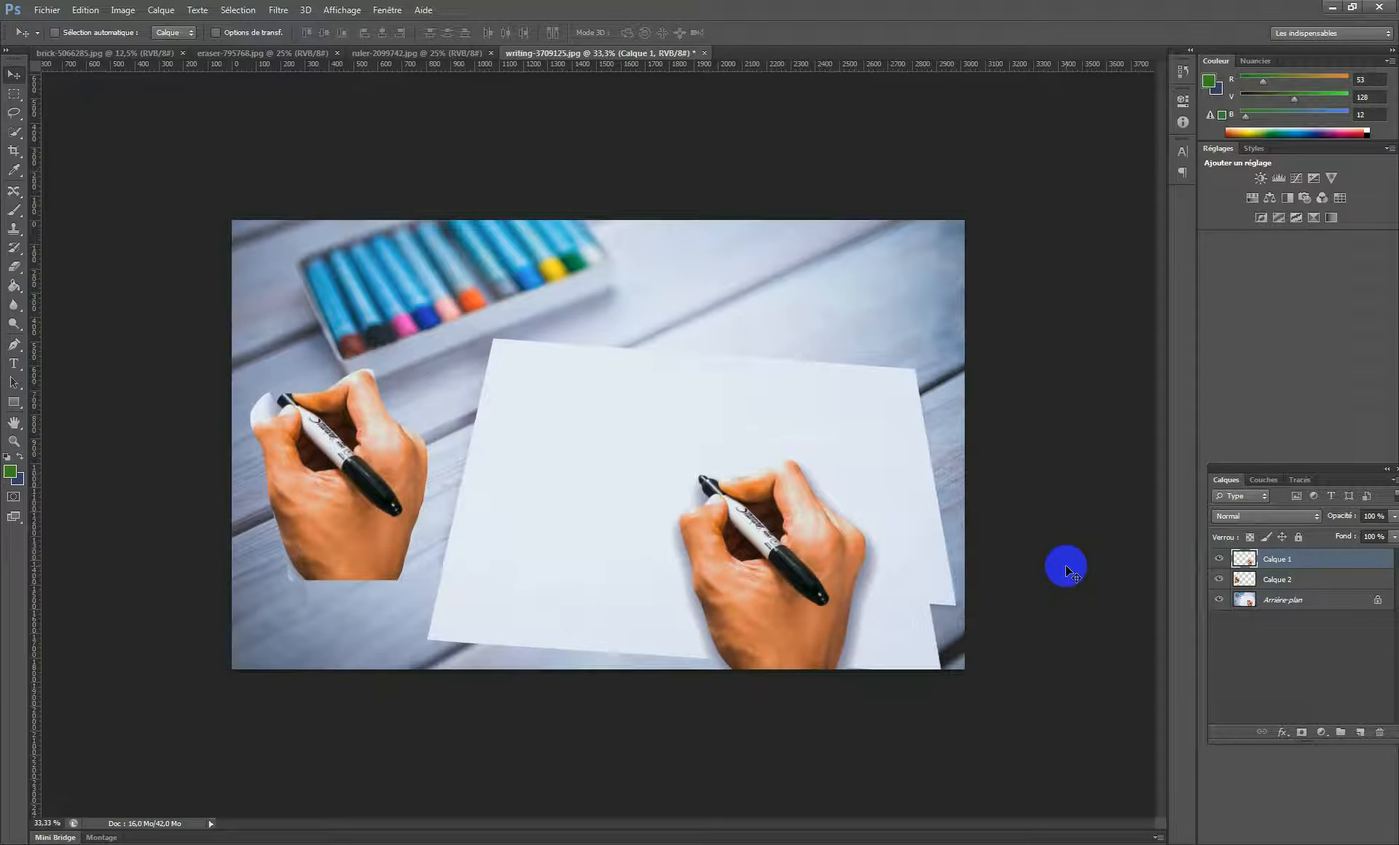
pyautogui.click(1281, 559)
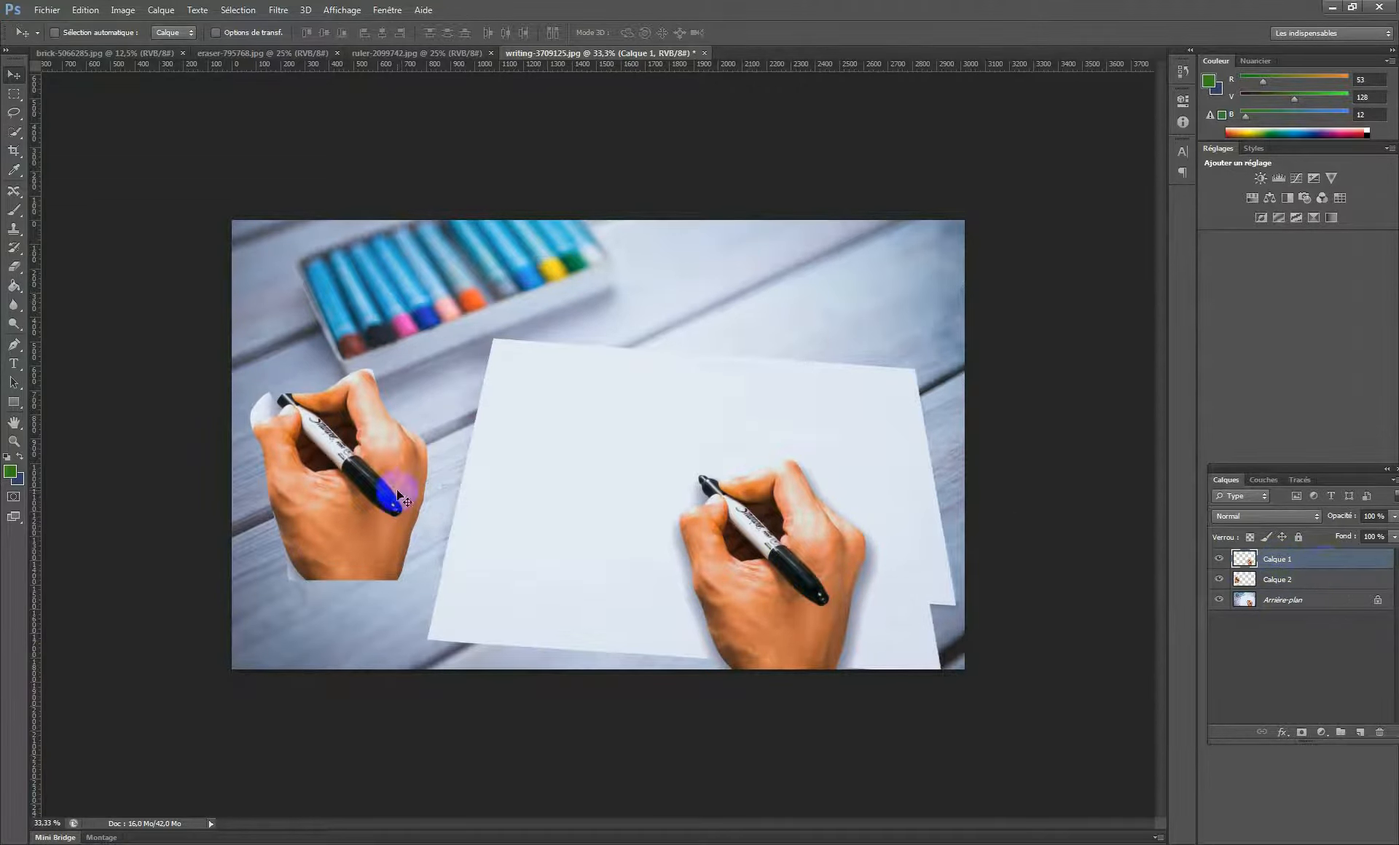
pyautogui.moveTo(332, 473); pyautogui.dragTo(352, 334)
pyautogui.moveTo(784, 434); pyautogui.dragTo(387, 550)
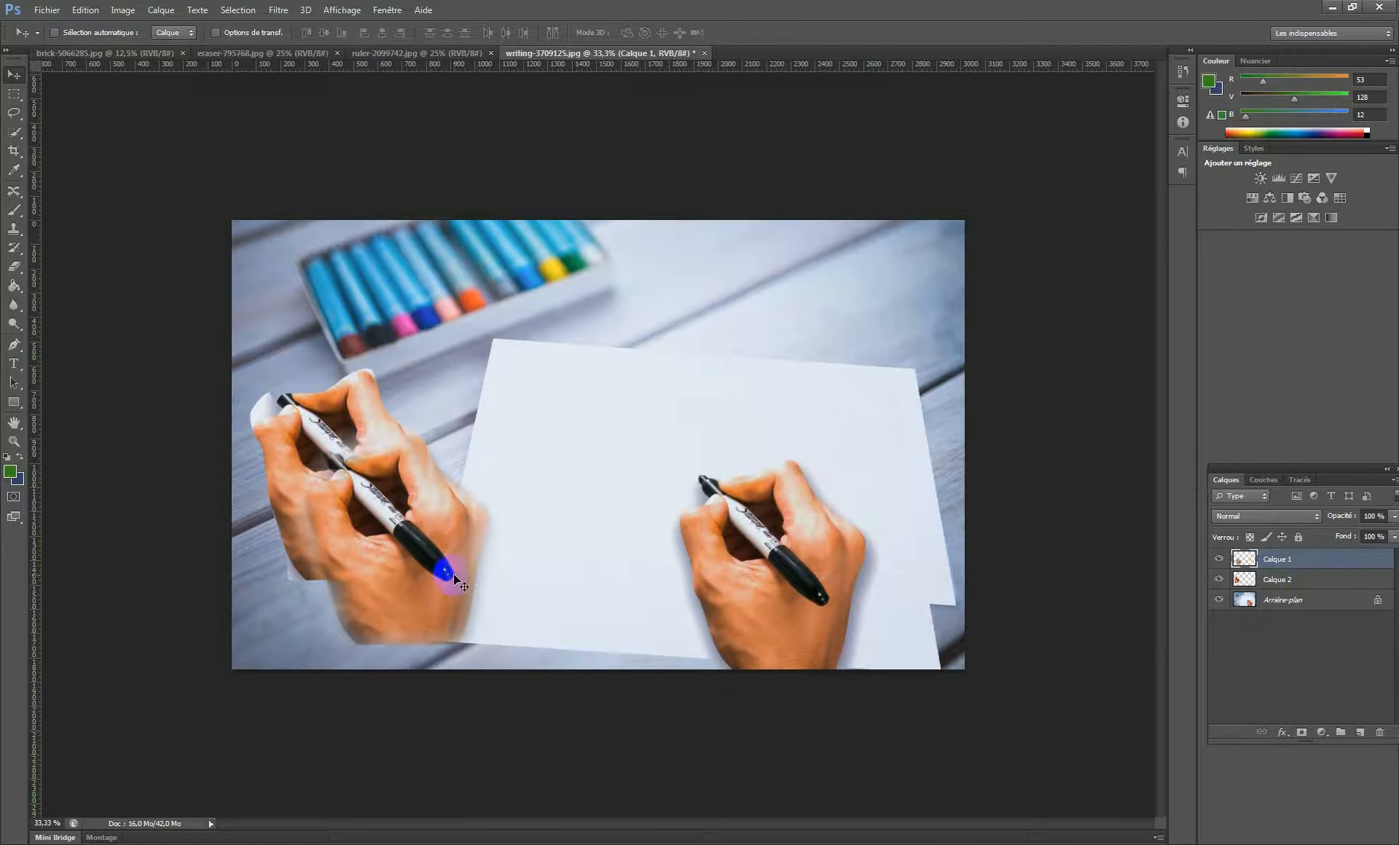
pyautogui.moveTo(370, 414); pyautogui.dragTo(382, 250)
pyautogui.moveTo(433, 534); pyautogui.dragTo(368, 548)
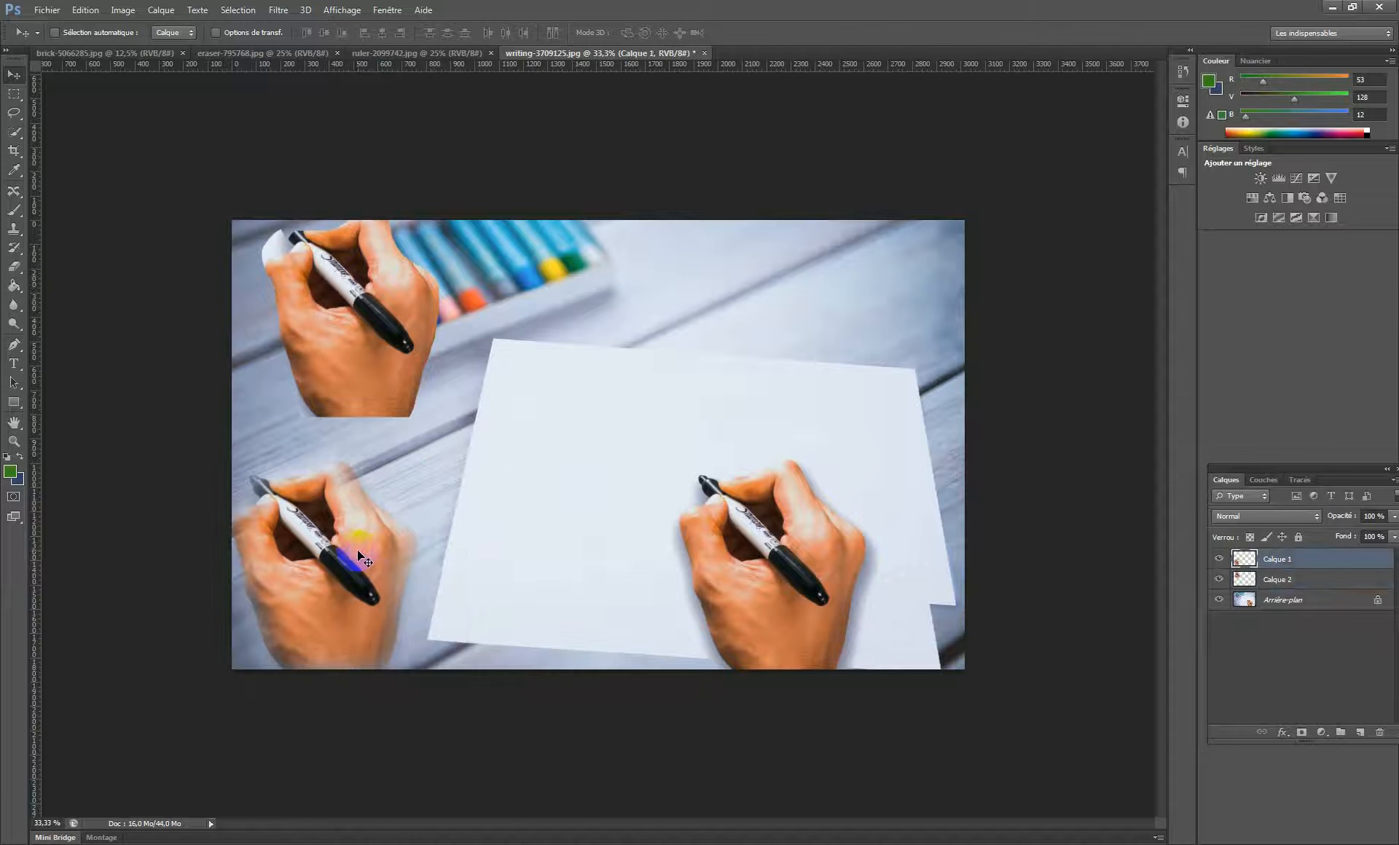
# Switch the active layer back and forth between Calque 2 and Calque 1 by picking the hand copies directly in the image.
pyautogui.keyDown('ctrl'); pyautogui.click(365, 349); pyautogui.keyUp('ctrl')
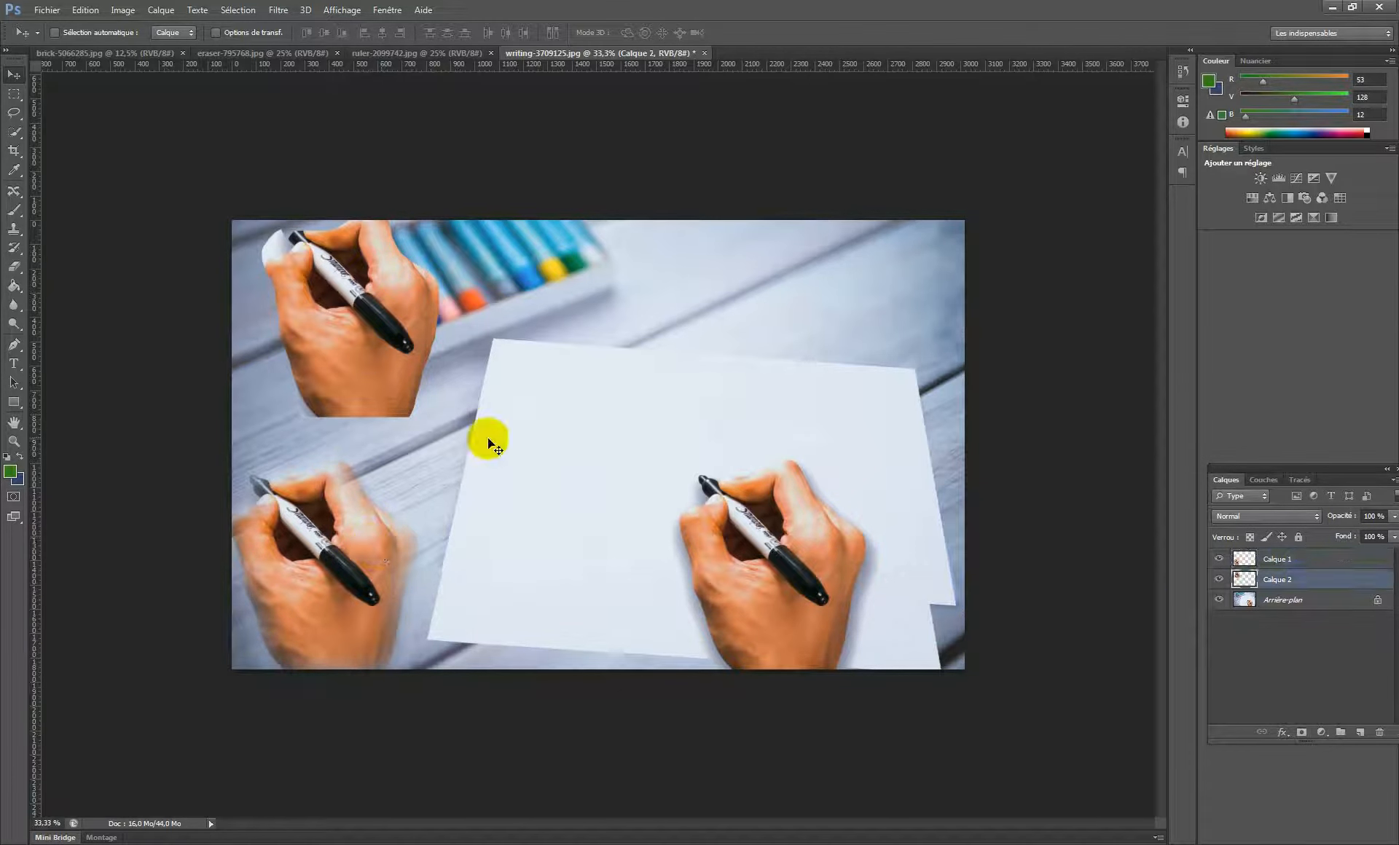
pyautogui.click(354, 361)
pyautogui.keyDown('ctrl'); pyautogui.click(315, 567); pyautogui.keyUp('ctrl')
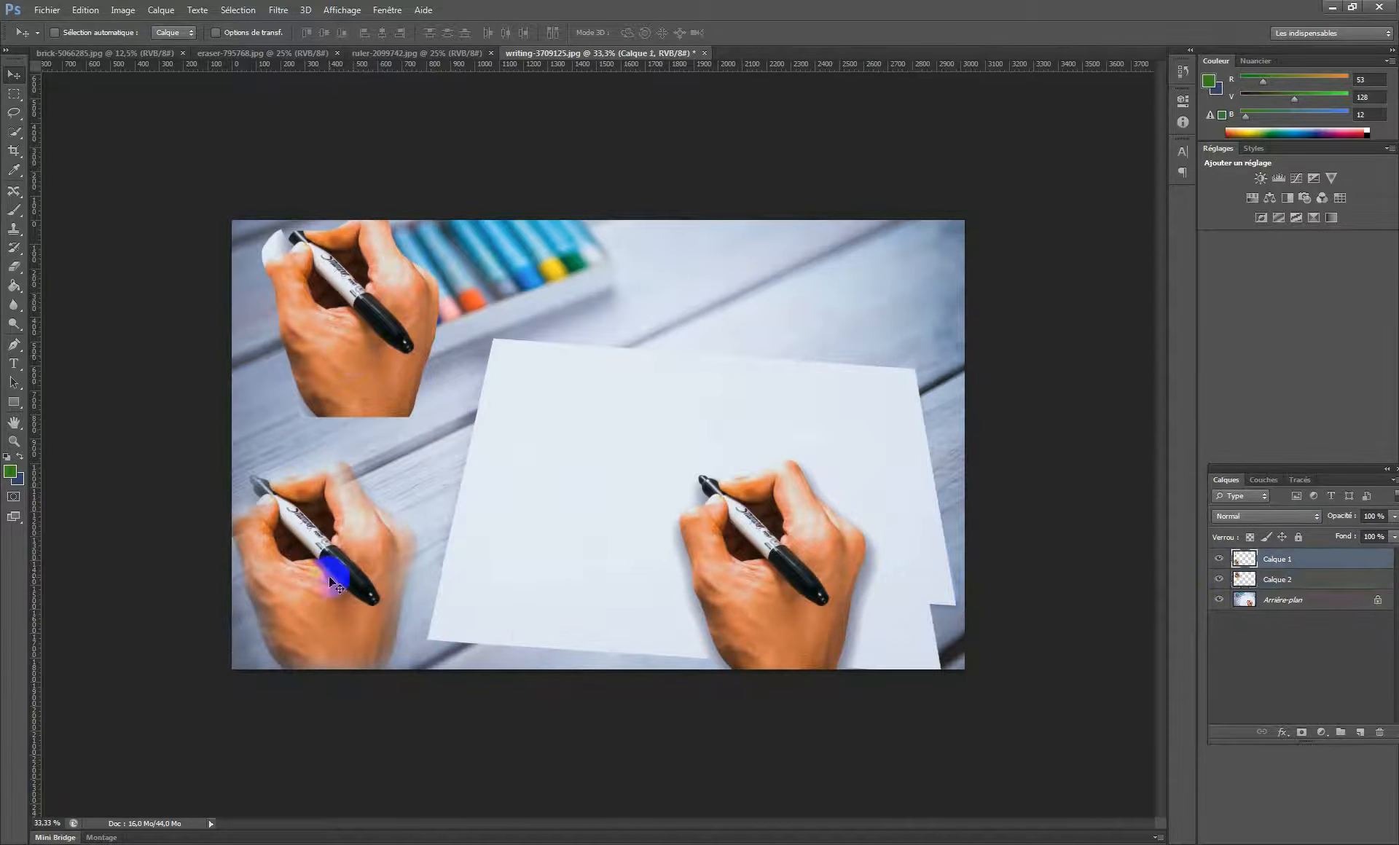
pyautogui.keyDown('ctrl'); pyautogui.click(338, 353); pyautogui.keyUp('ctrl')
pyautogui.keyDown('ctrl'); pyautogui.click(287, 519); pyautogui.keyUp('ctrl')
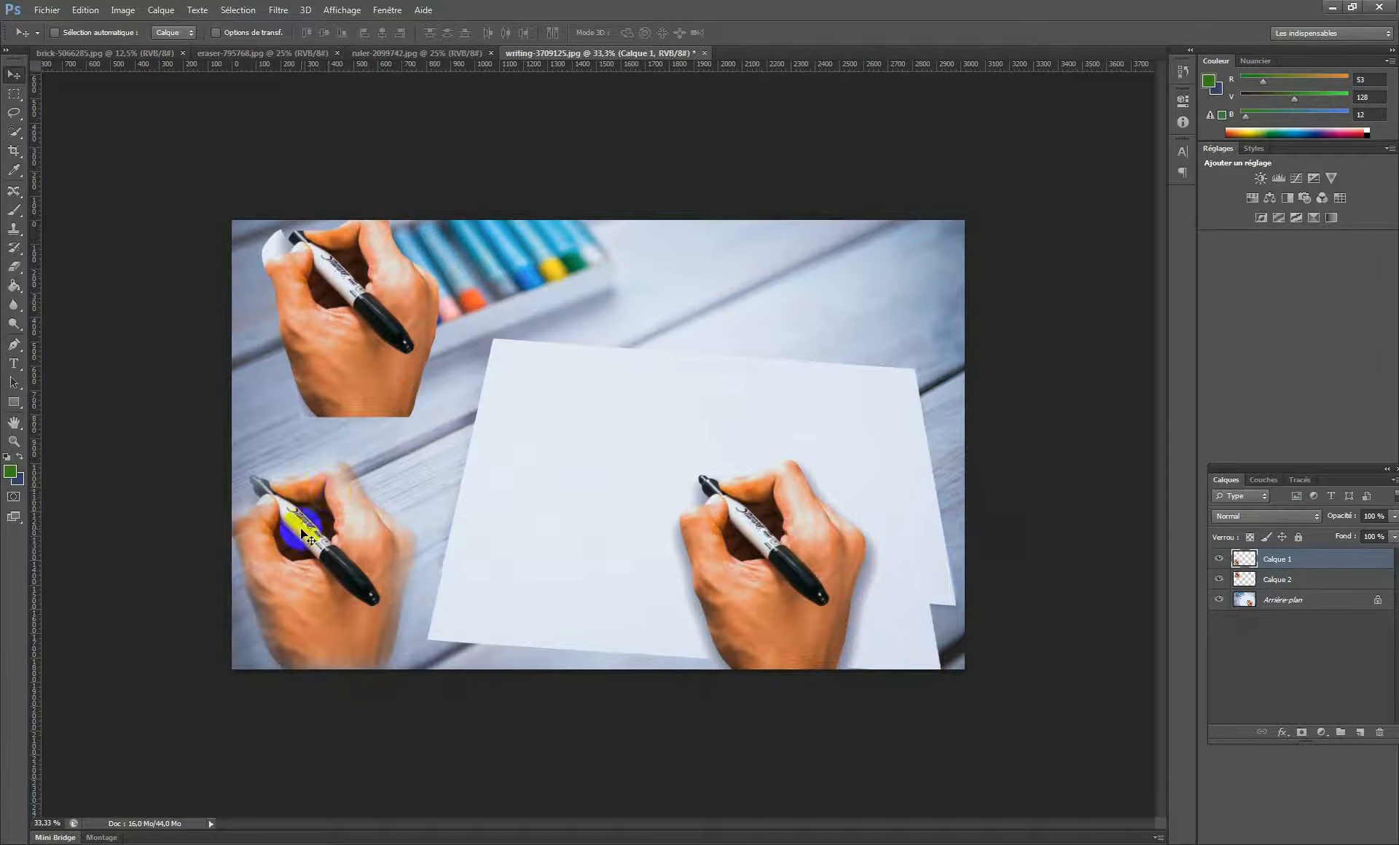
# Compare the two hand cut-outs by hiding Calque 1, showing it again and hiding Calque 2.
pyautogui.click(1219, 558)
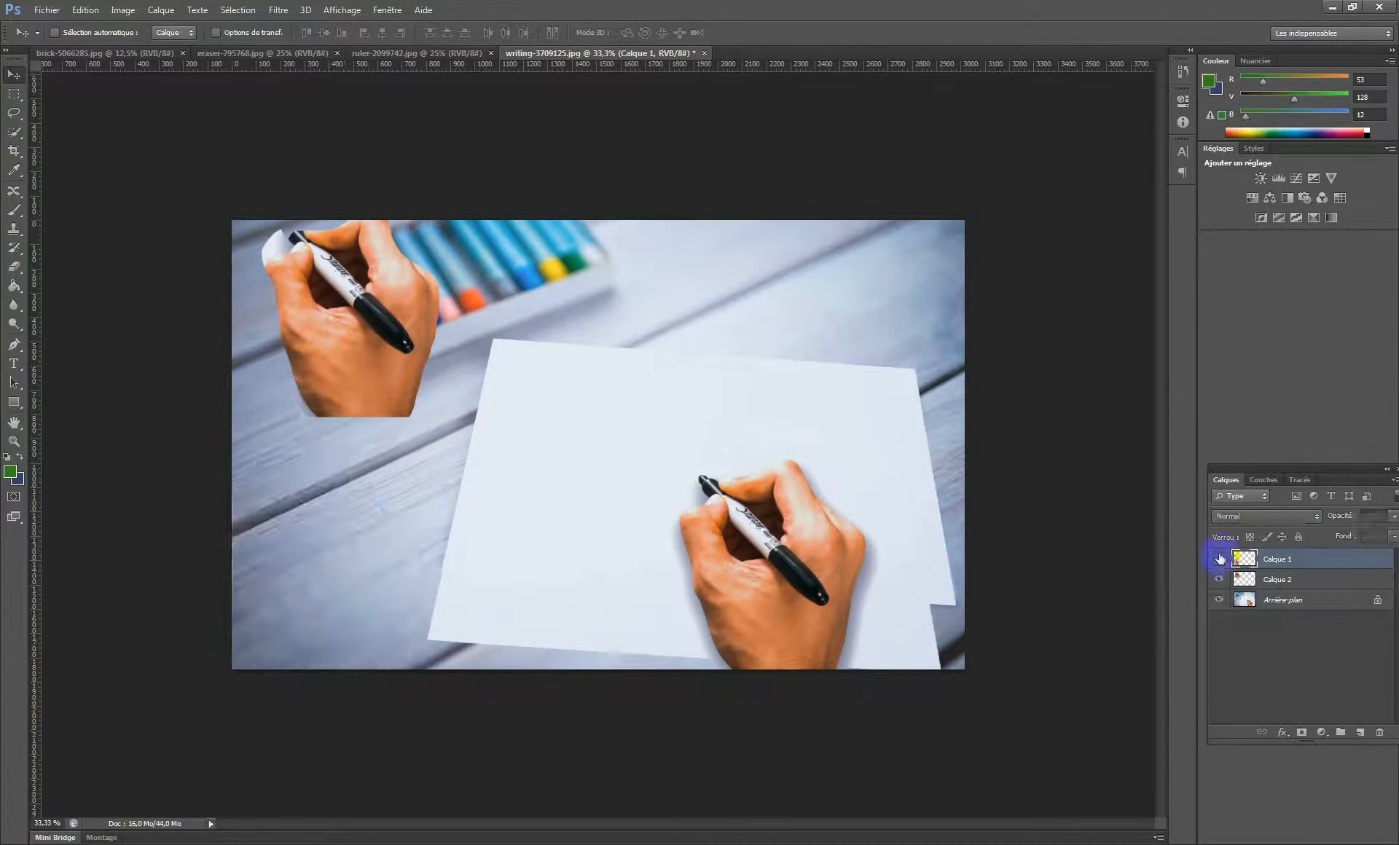
pyautogui.click(1219, 558)
pyautogui.click(1219, 579)
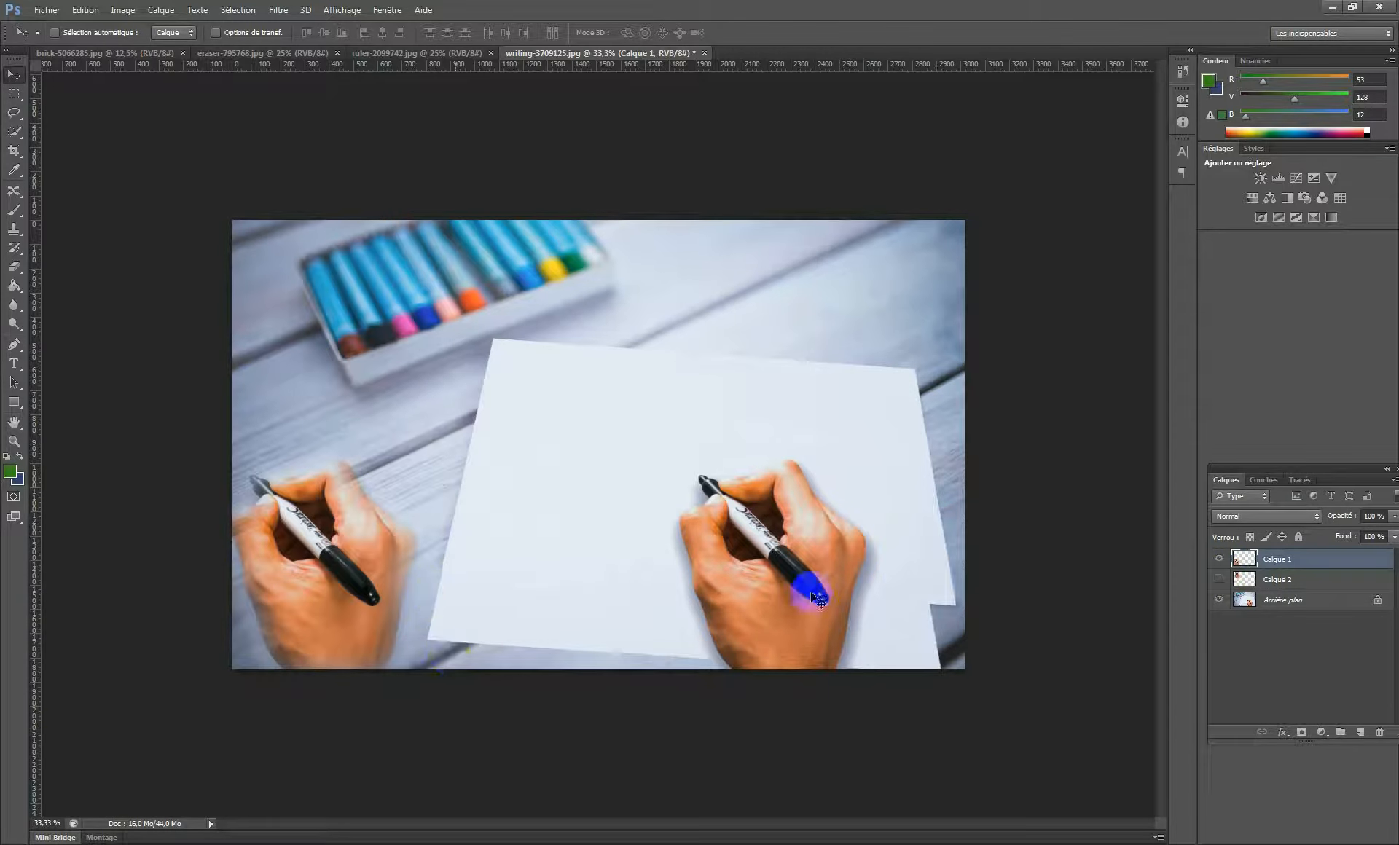
# Hide Calque 1, show Calque 2 and move its hand down to the photo's lower-left corner.
pyautogui.click(1218, 558)
pyautogui.click(1218, 581)
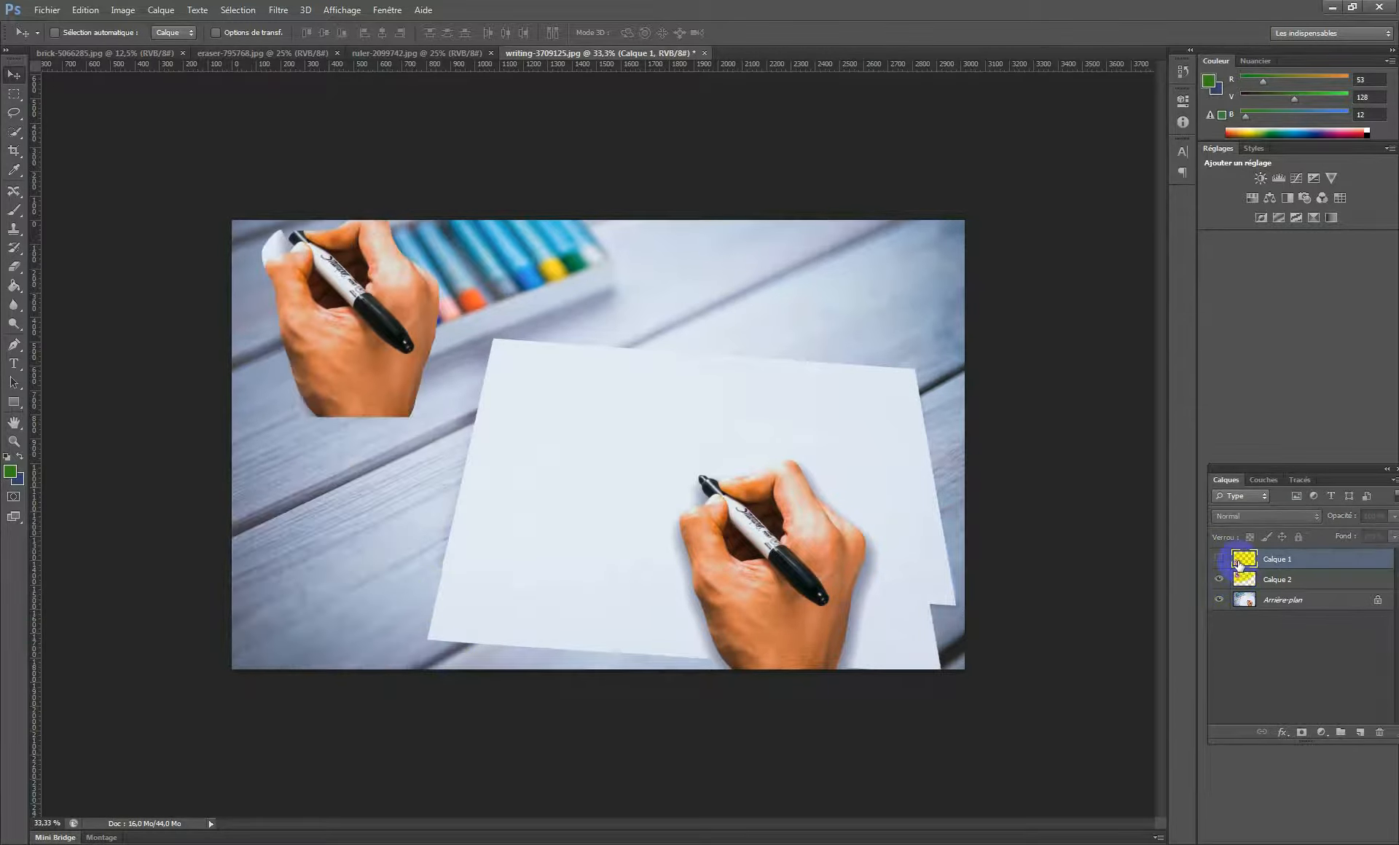
pyautogui.click(1288, 577)
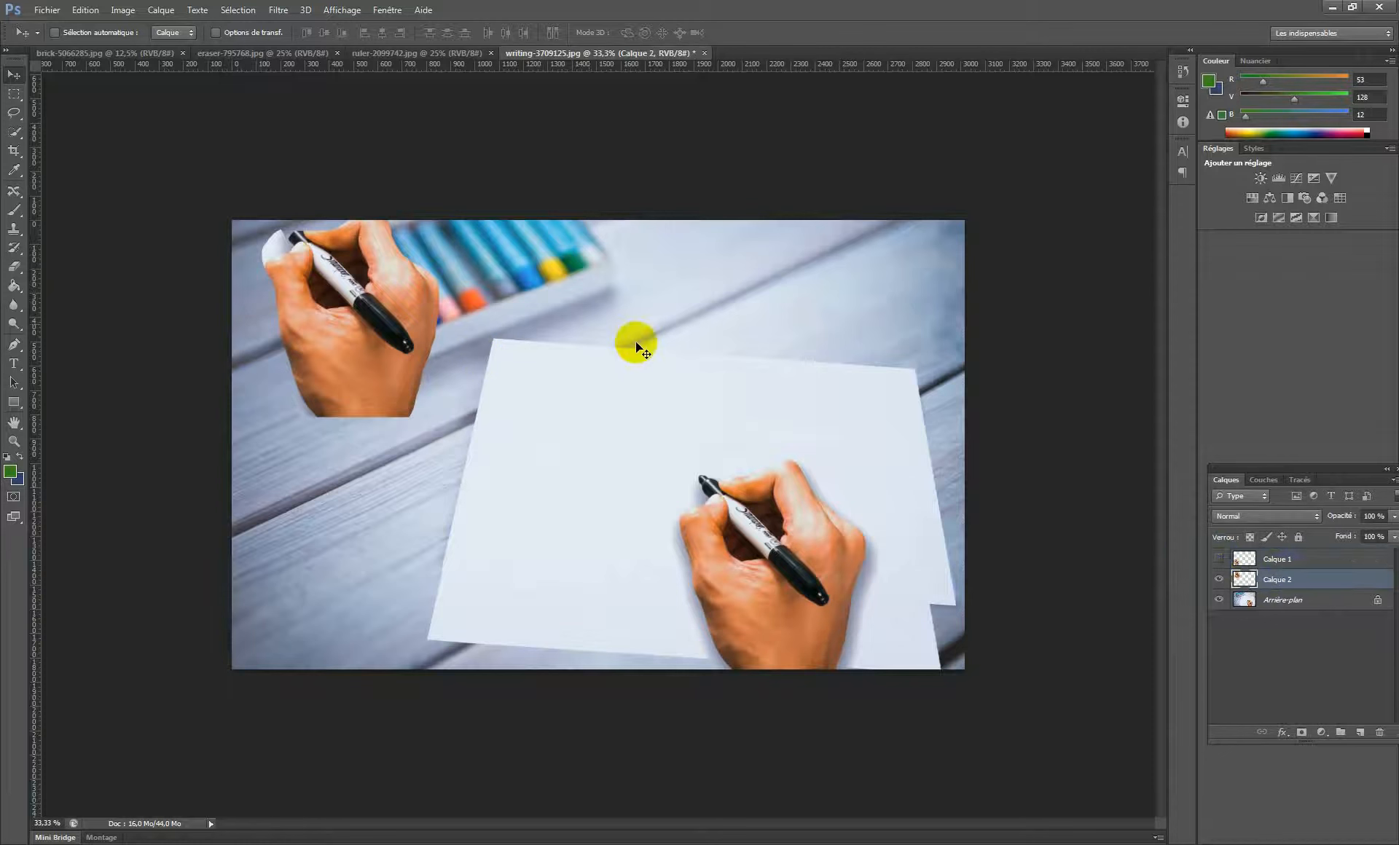
pyautogui.moveTo(329, 286); pyautogui.dragTo(284, 548)
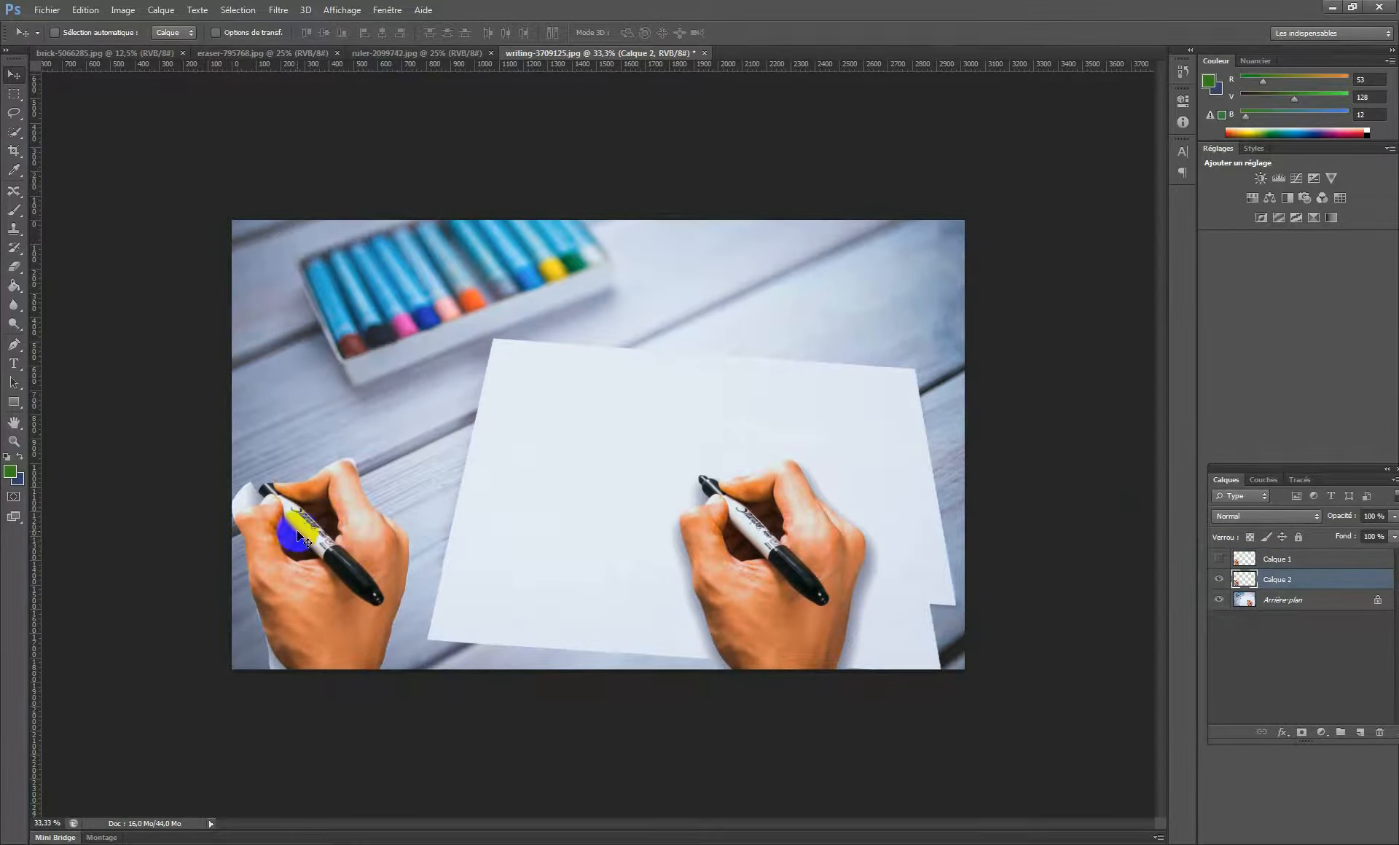